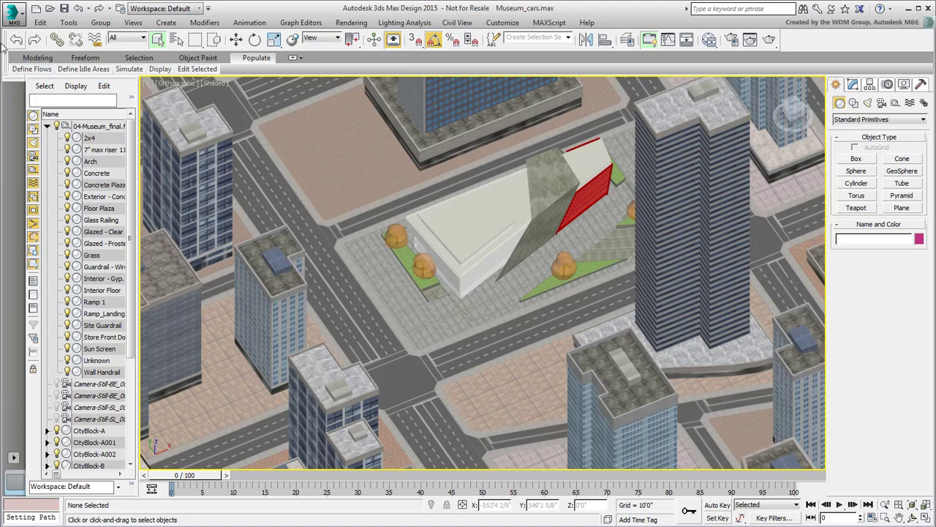
Merge the bus, three cars and van (VHC objects) from mycars.max into the museum scene.
{"action": "left_click", "coordinate": [15, 19]}
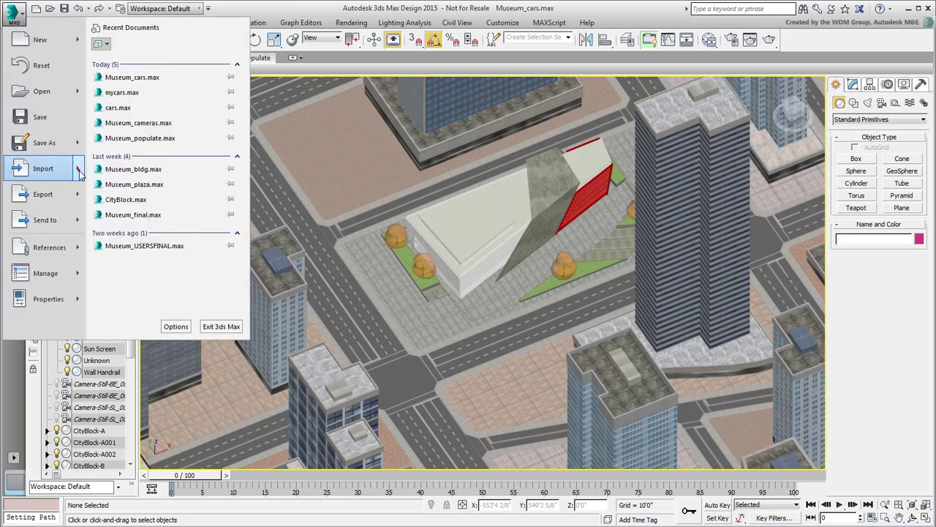
{"action": "mouse_move", "coordinate": [81, 172]}
{"action": "left_click", "coordinate": [153, 102]}
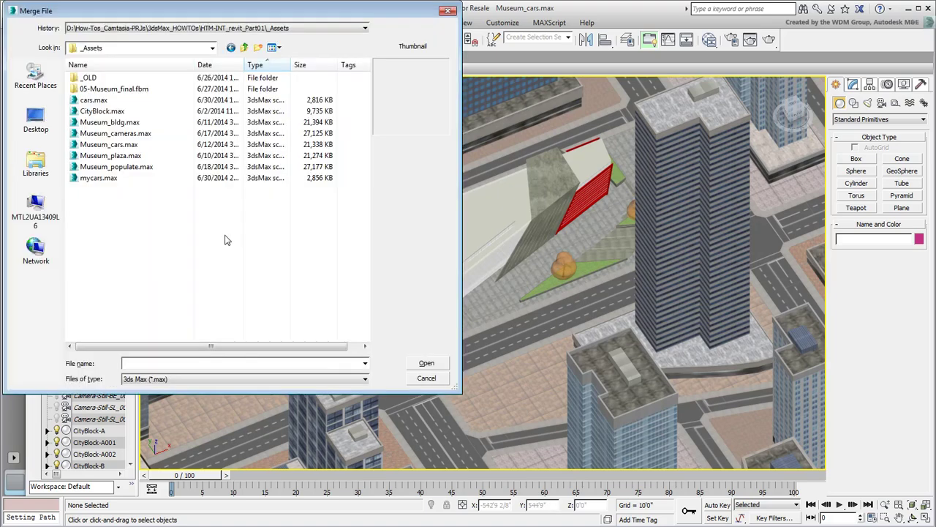
{"action": "left_click", "coordinate": [98, 177]}
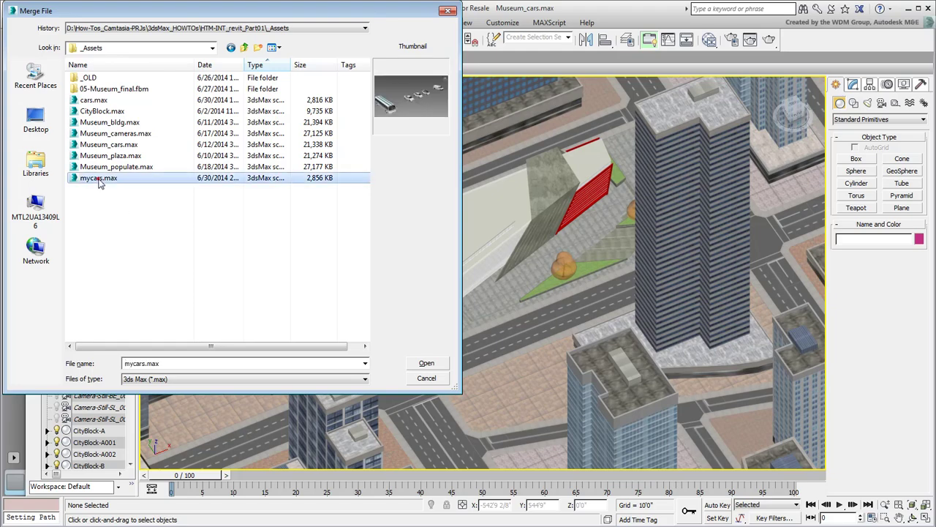
{"action": "left_click", "coordinate": [426, 364]}
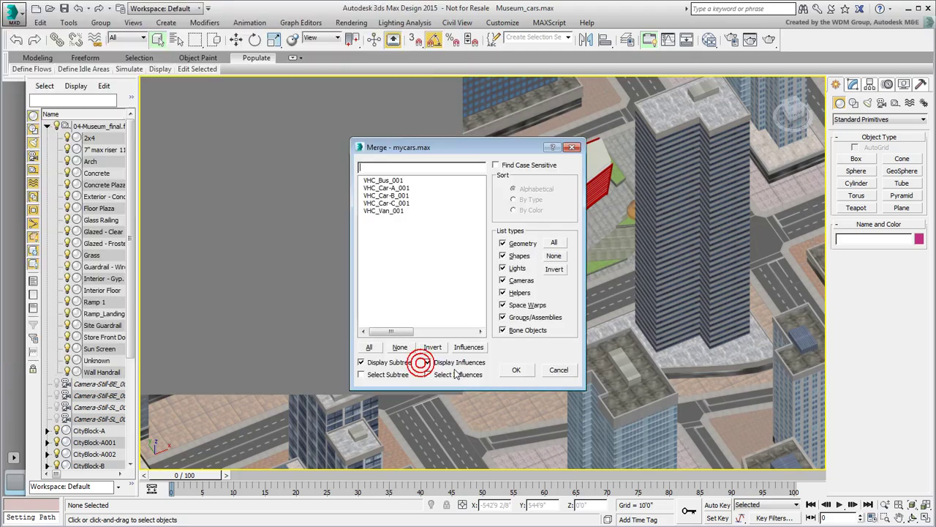
{"action": "left_click_drag", "start_coordinate": [393, 180], "coordinate": [402, 236]}
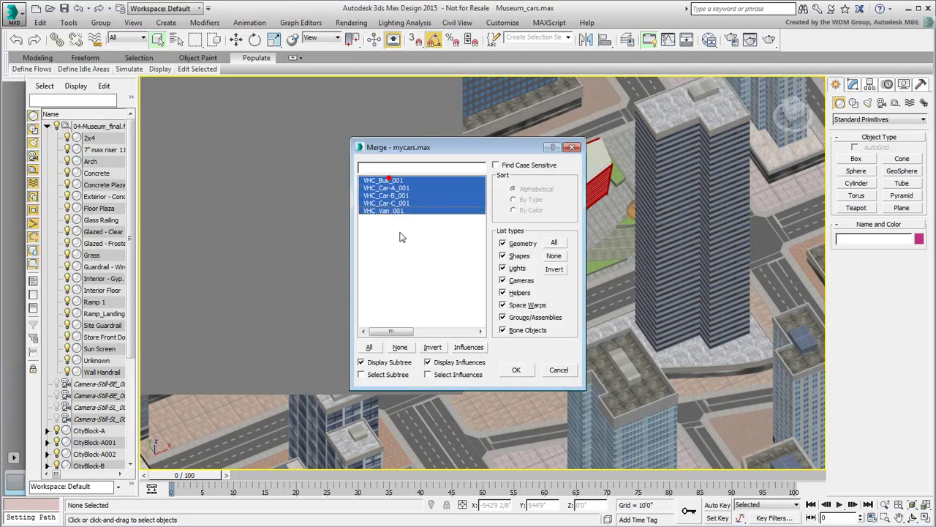
{"action": "left_click", "coordinate": [516, 370]}
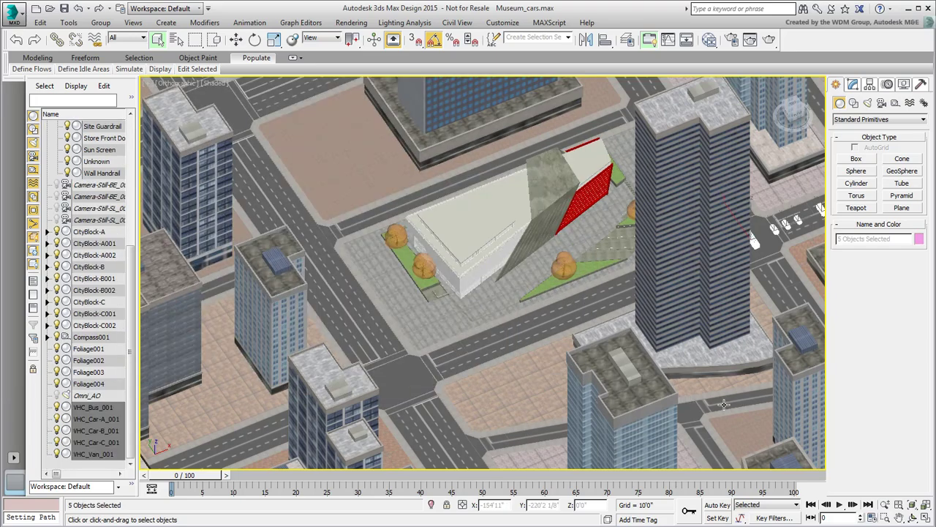
Move the five vehicles onto the street, then move VHC_Bus_001 a block up the upper street.
{"action": "left_click", "coordinate": [236, 39]}
{"action": "left_click_drag", "start_coordinate": [795, 220], "coordinate": [503, 367]}
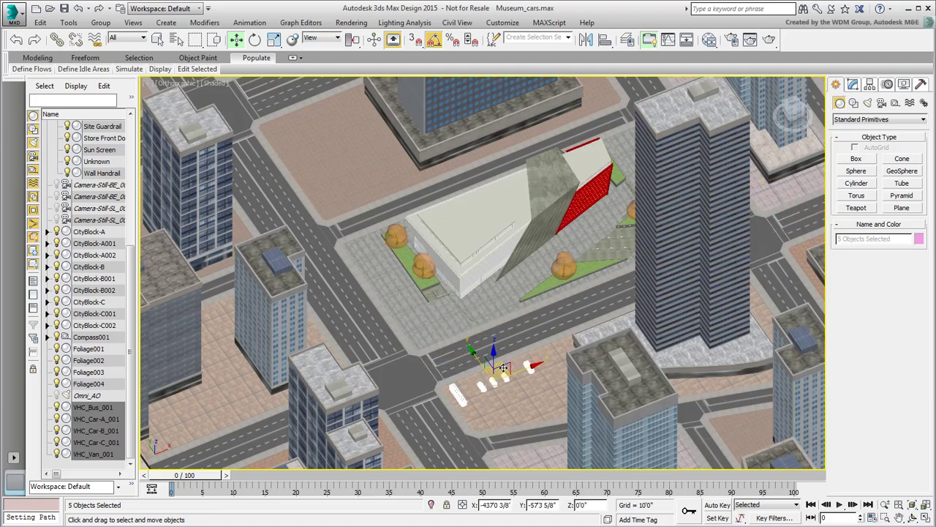
{"action": "middle_click_drag", "start_coordinate": [471, 447], "coordinate": [430, 427], "text": "alt"}
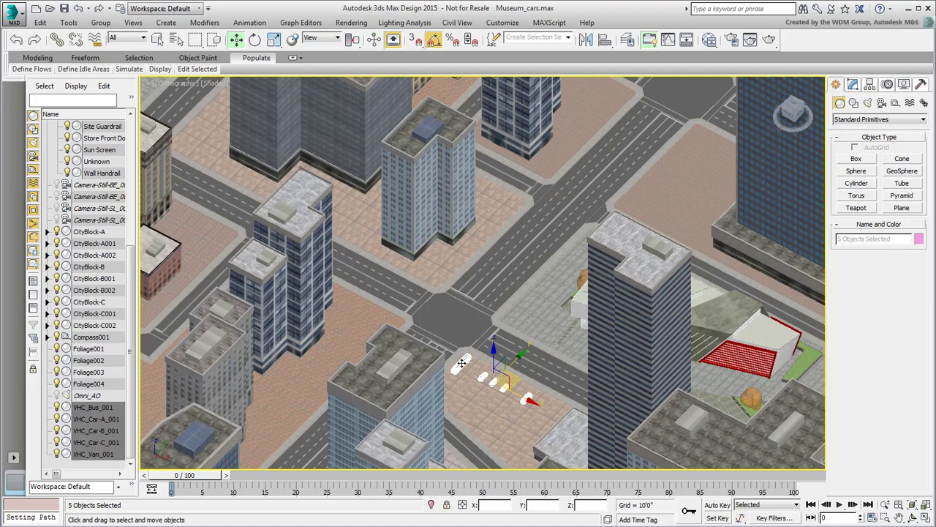
{"action": "left_click_drag", "start_coordinate": [461, 362], "coordinate": [466, 246]}
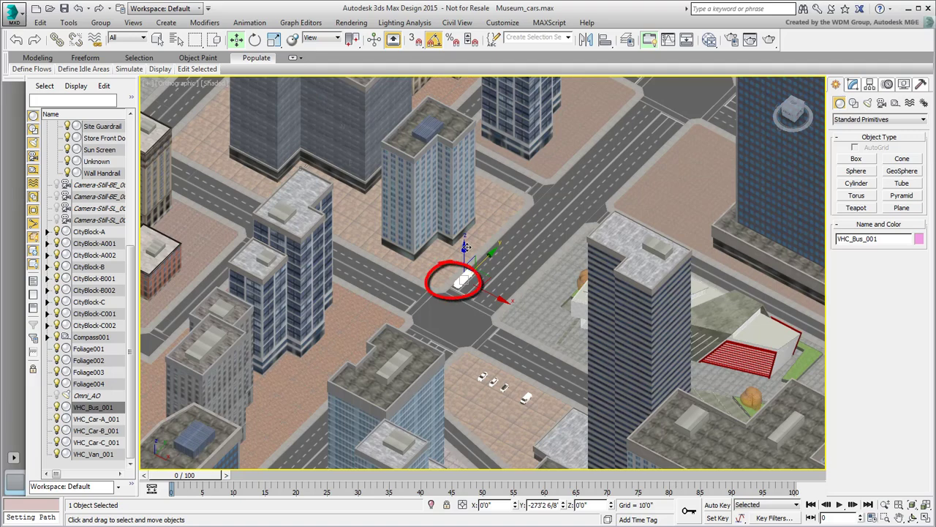
{"action": "left_click_drag", "start_coordinate": [485, 257], "coordinate": [616, 125]}
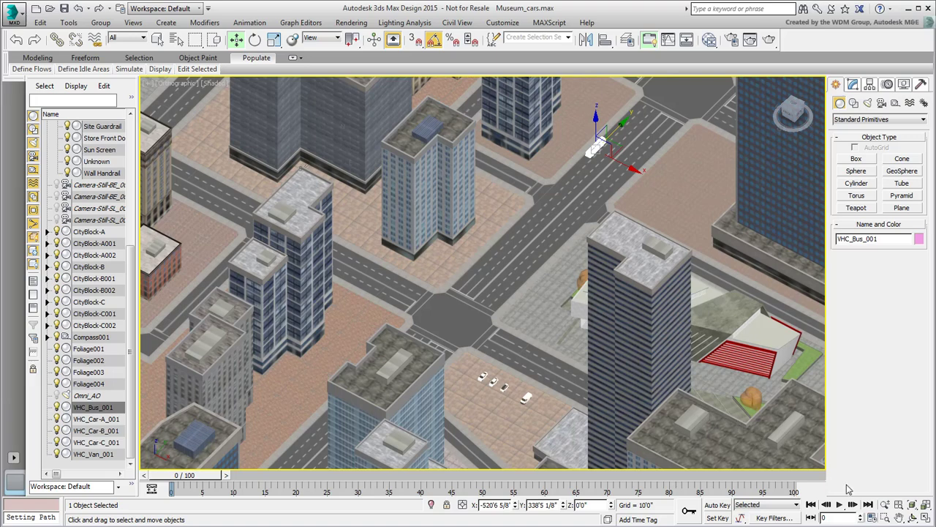
Set the animation Length to 600 frames in Time Configuration.
{"action": "left_click", "coordinate": [873, 517]}
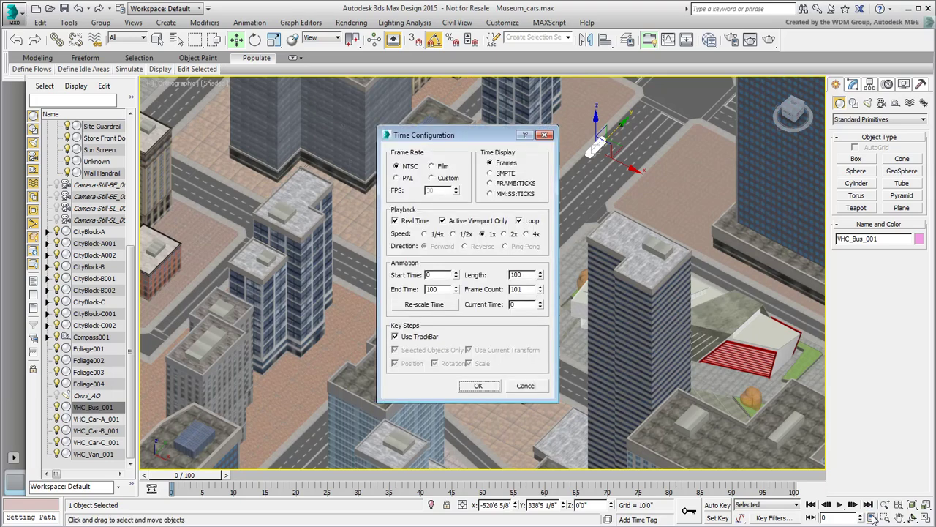
{"action": "double_click", "coordinate": [526, 273]}
{"action": "type", "text": "600"}
{"action": "key", "text": "Return"}
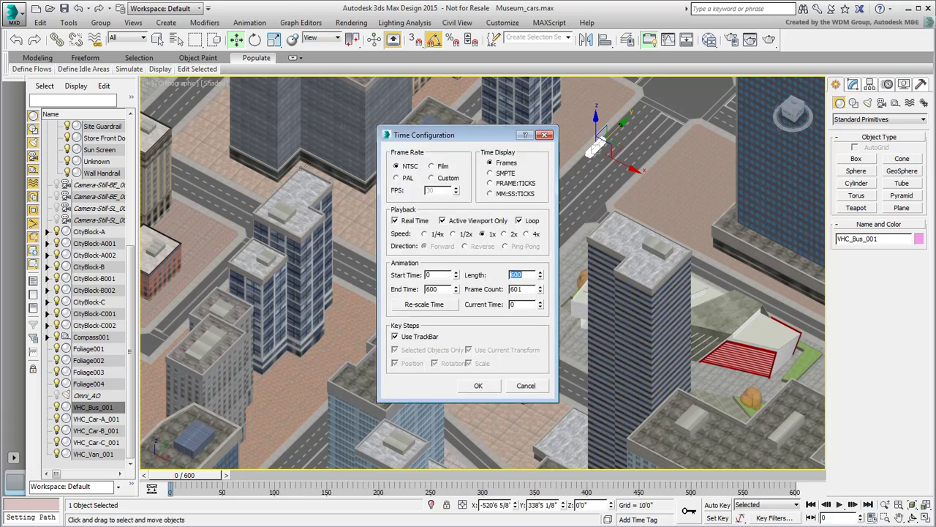
{"action": "left_click", "coordinate": [478, 386]}
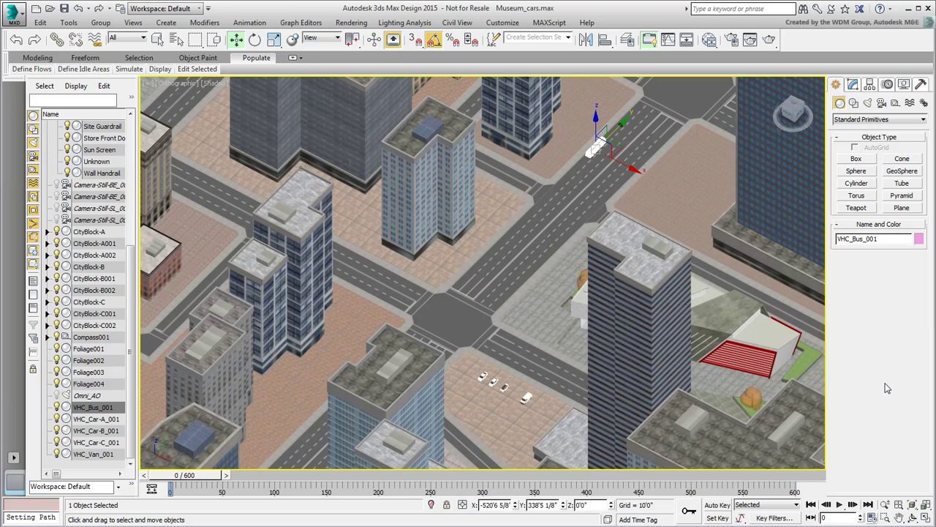
With Auto Key on at frame 300, move the bus down to the intersection.
{"action": "left_click", "coordinate": [717, 505]}
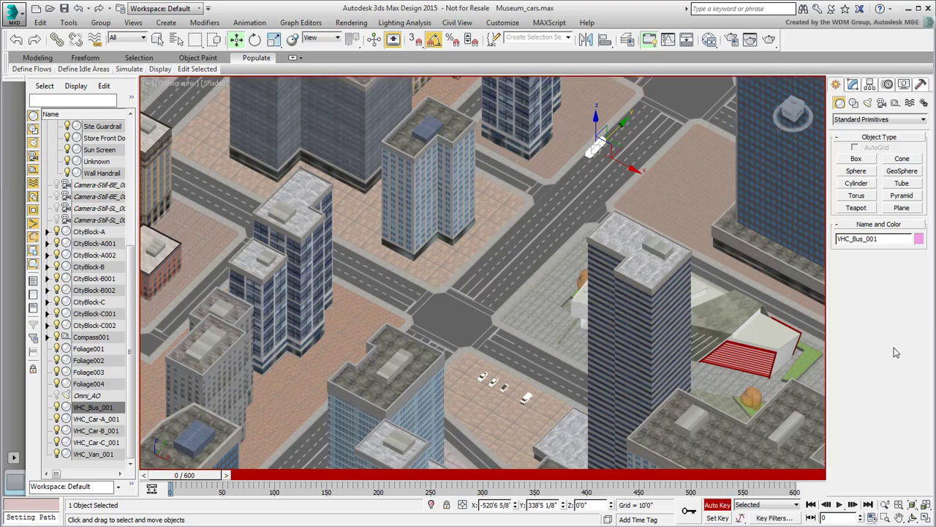
{"action": "left_click_drag", "start_coordinate": [207, 476], "coordinate": [504, 493]}
{"action": "key", "text": "w"}
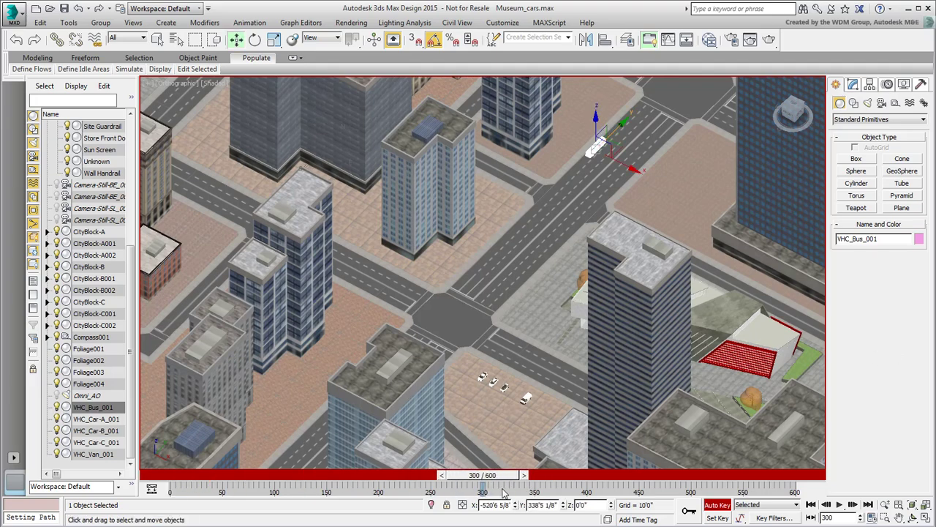
{"action": "left_click_drag", "start_coordinate": [618, 128], "coordinate": [476, 253]}
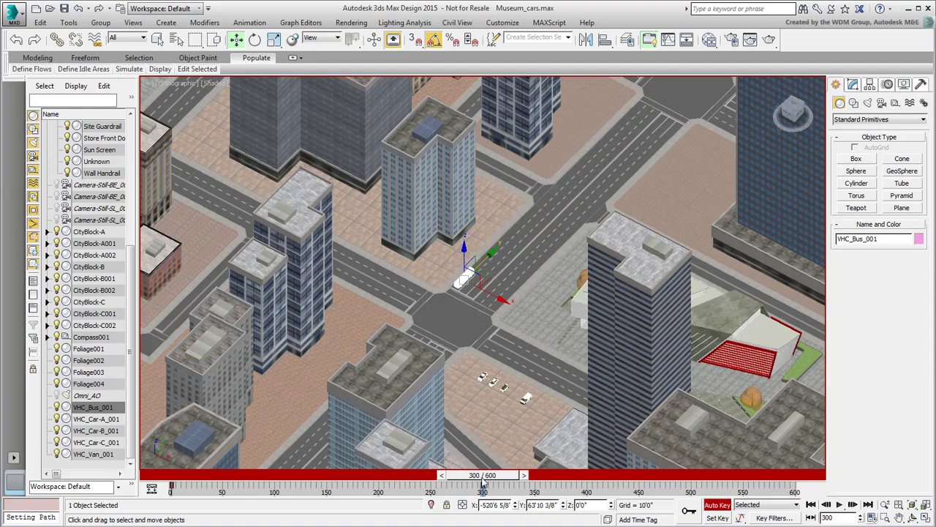
Play back the bus driving to the intersection, then stop and return to frame 0.
{"action": "left_click_drag", "start_coordinate": [483, 483], "coordinate": [169, 485]}
{"action": "left_click", "coordinate": [839, 504]}
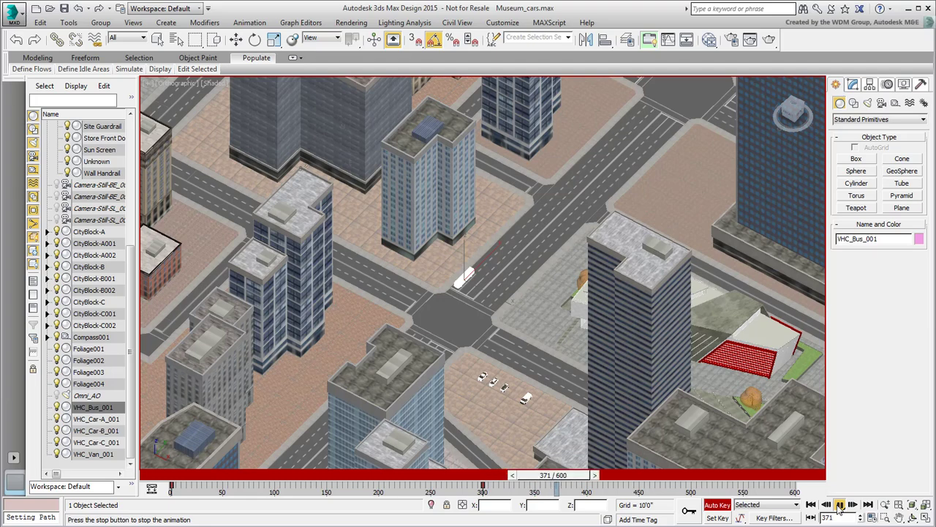
{"action": "left_click", "coordinate": [811, 504]}
{"action": "left_click", "coordinate": [840, 504]}
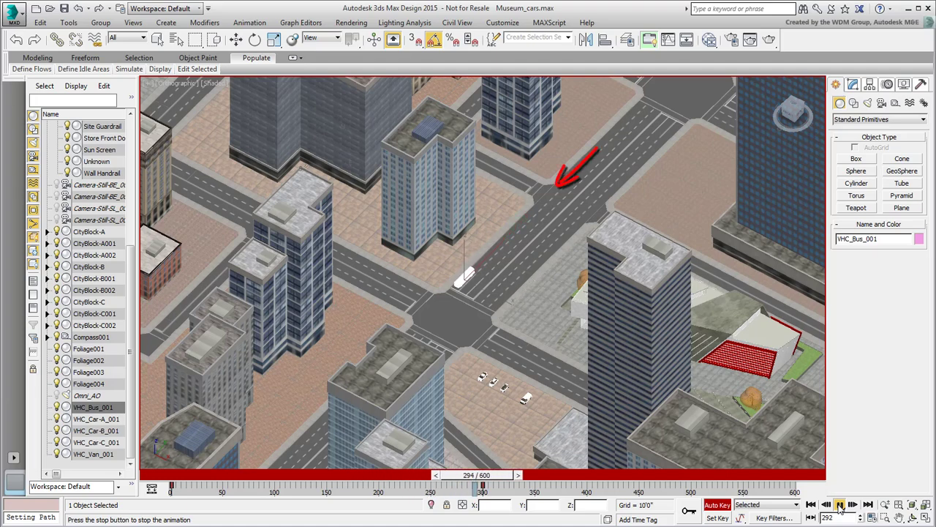
{"action": "left_click", "coordinate": [840, 505]}
{"action": "left_click", "coordinate": [809, 505]}
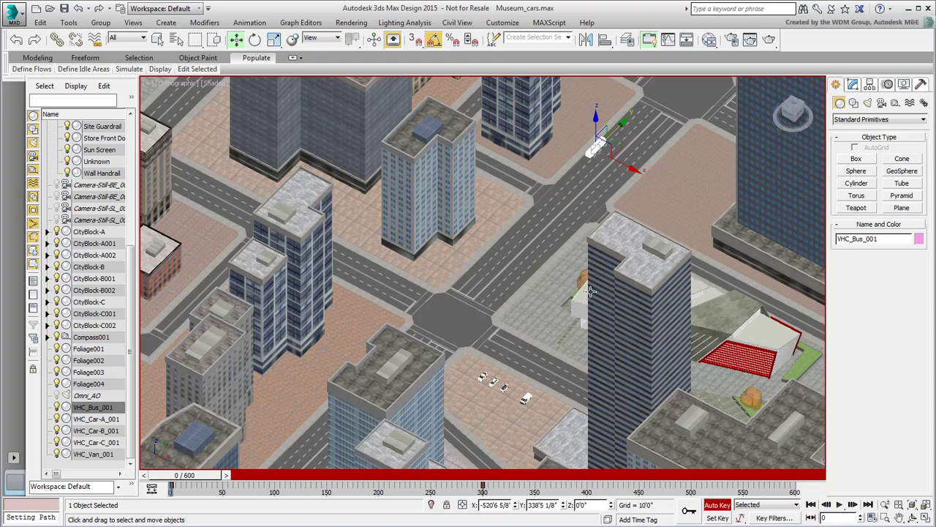
Open the bus's animation curves and show only its Y Position curve.
{"action": "right_click", "coordinate": [570, 197]}
{"action": "left_click", "coordinate": [598, 286]}
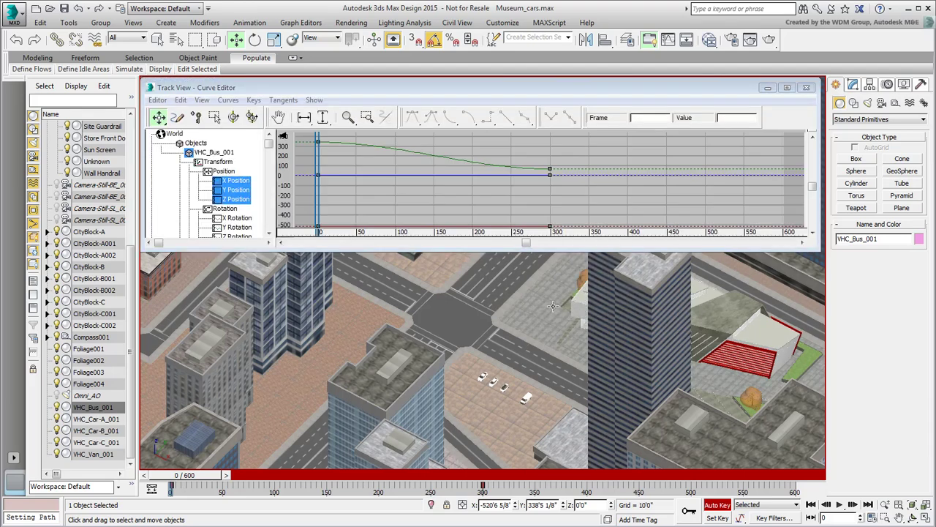
{"action": "middle_click_drag", "start_coordinate": [552, 294], "coordinate": [474, 434]}
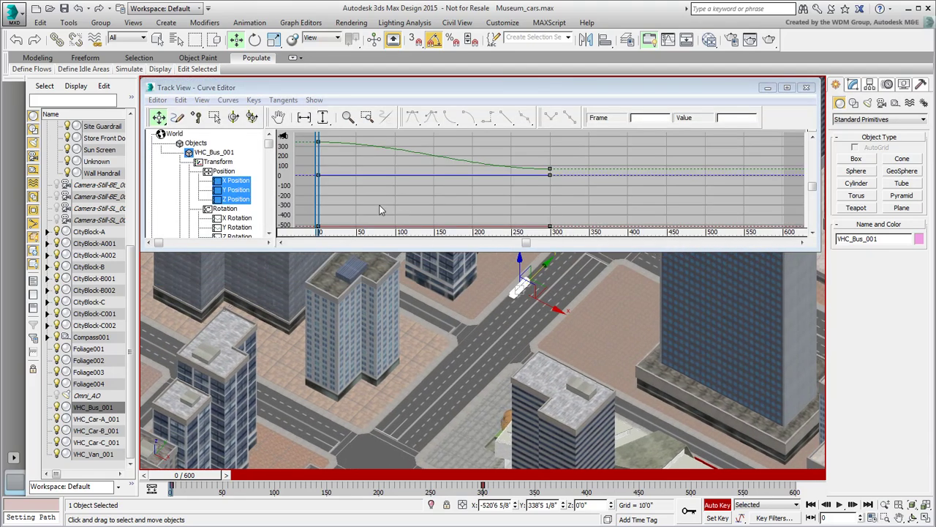
{"action": "left_click", "coordinate": [235, 190]}
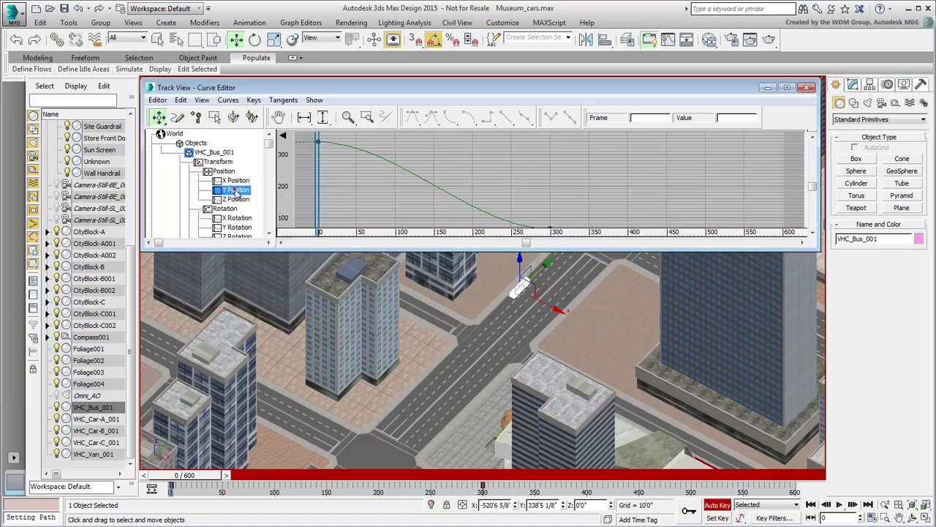
{"action": "middle_click_drag", "start_coordinate": [407, 194], "coordinate": [478, 180]}
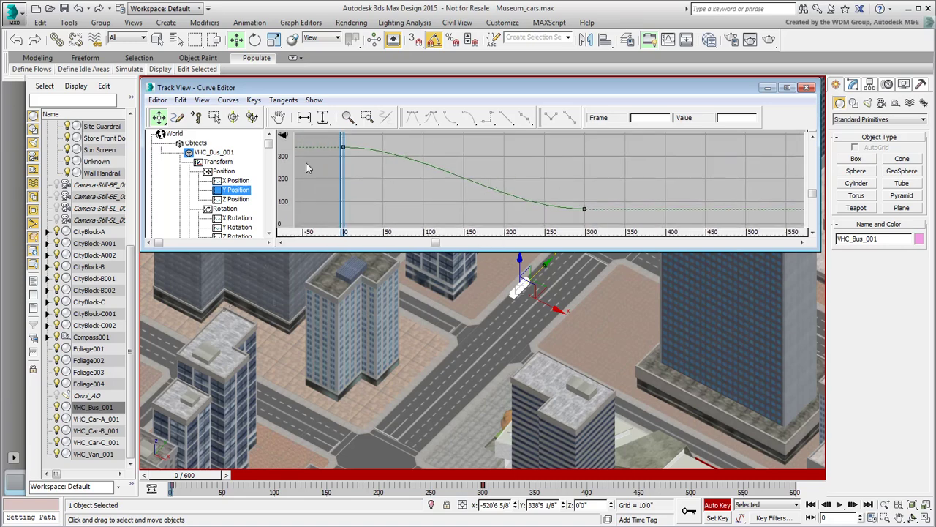
Adjust the frame-0 key's tangent so the bus leaves at full speed, then check playback.
{"action": "left_click_drag", "start_coordinate": [338, 161], "coordinate": [369, 139]}
{"action": "left_click_drag", "start_coordinate": [426, 146], "coordinate": [455, 191]}
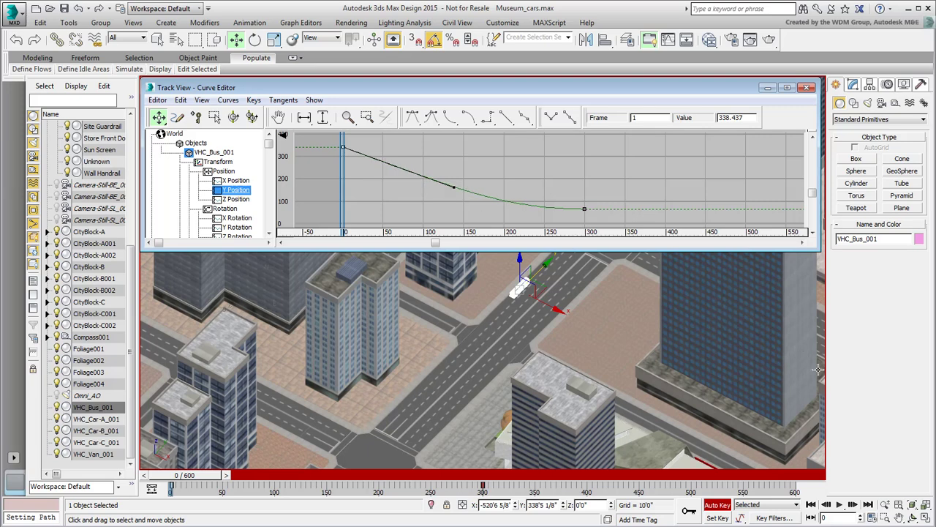
{"action": "left_click", "coordinate": [839, 505]}
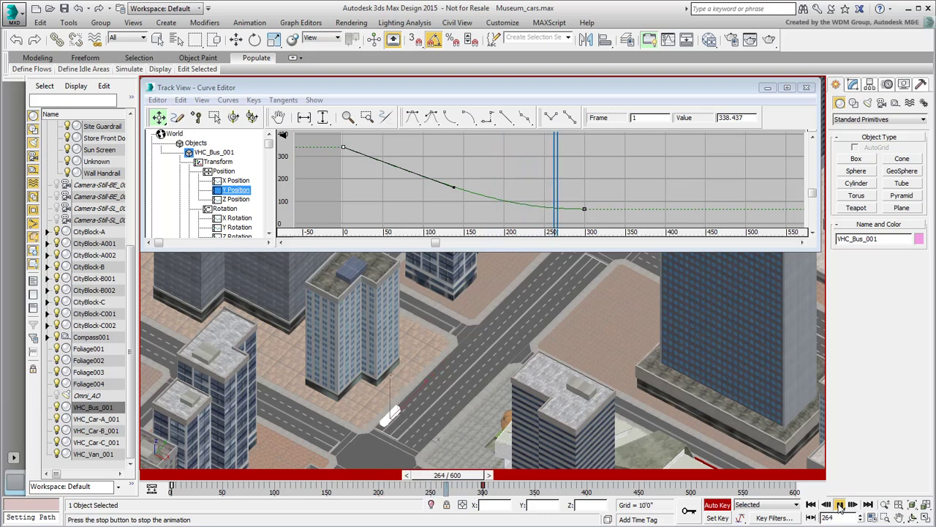
{"action": "left_click", "coordinate": [840, 505]}
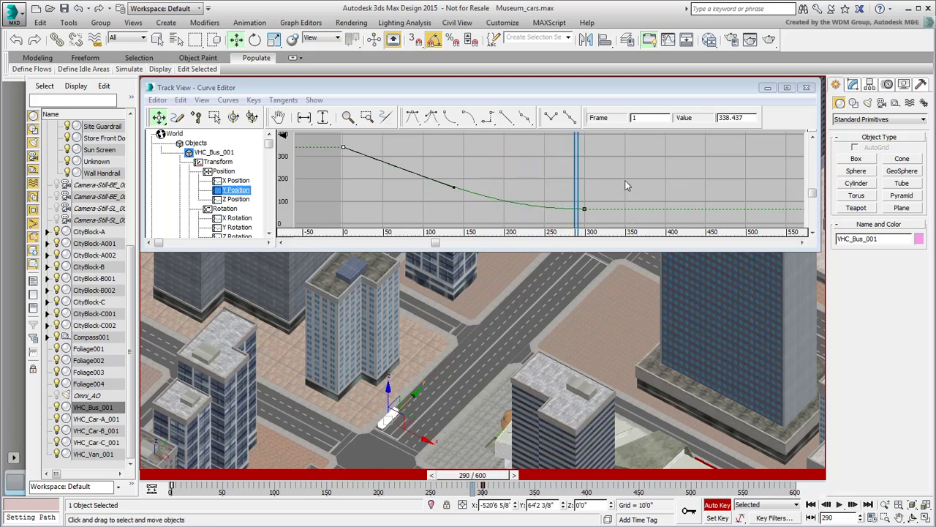
Move the bus's end key from frame 300 to frame 220.
{"action": "left_click_drag", "start_coordinate": [621, 182], "coordinate": [554, 221]}
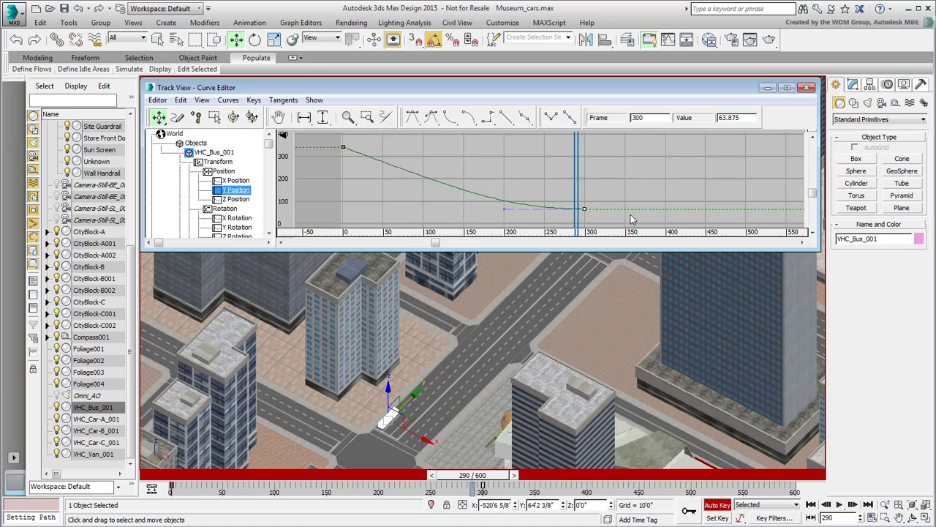
{"action": "double_click", "coordinate": [649, 119]}
{"action": "type", "text": "220"}
{"action": "key", "text": "Return"}
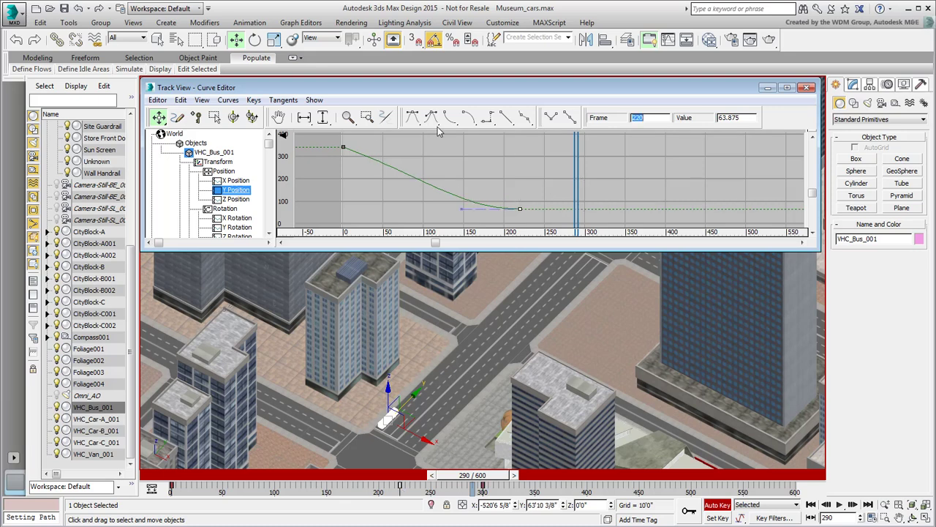
Reshape both keys' Bezier tangent handles so the bus eases to a stop at frame 220.
{"action": "left_click_drag", "start_coordinate": [336, 158], "coordinate": [375, 139]}
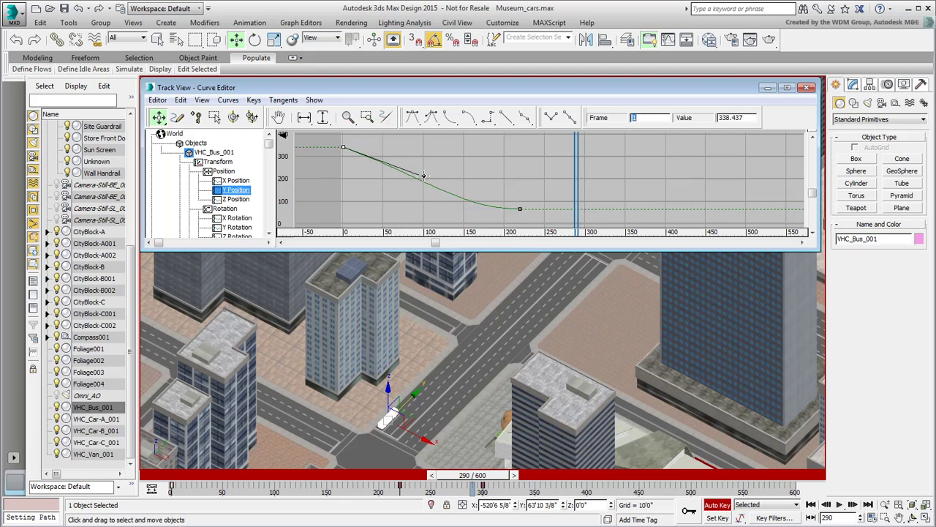
{"action": "left_click_drag", "start_coordinate": [423, 176], "coordinate": [420, 188]}
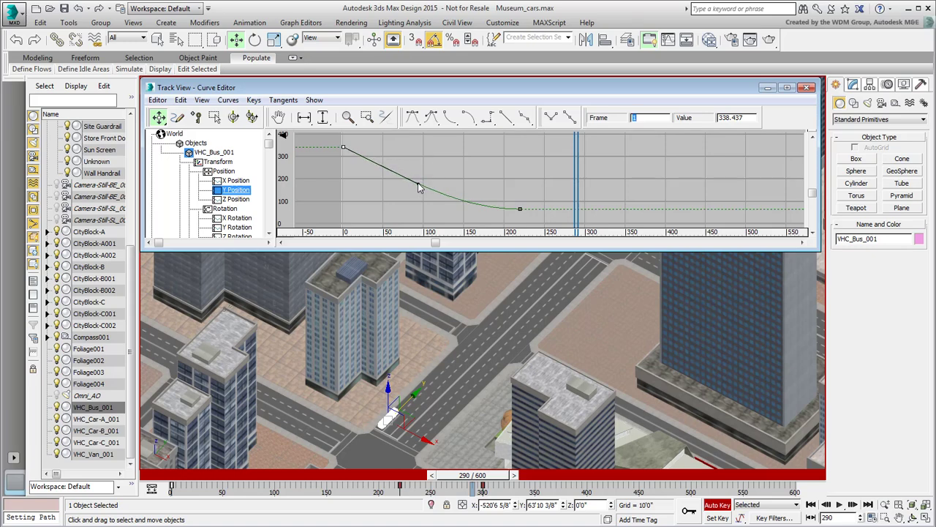
{"action": "left_click_drag", "start_coordinate": [577, 183], "coordinate": [491, 182]}
{"action": "left_click_drag", "start_coordinate": [396, 181], "coordinate": [401, 185]}
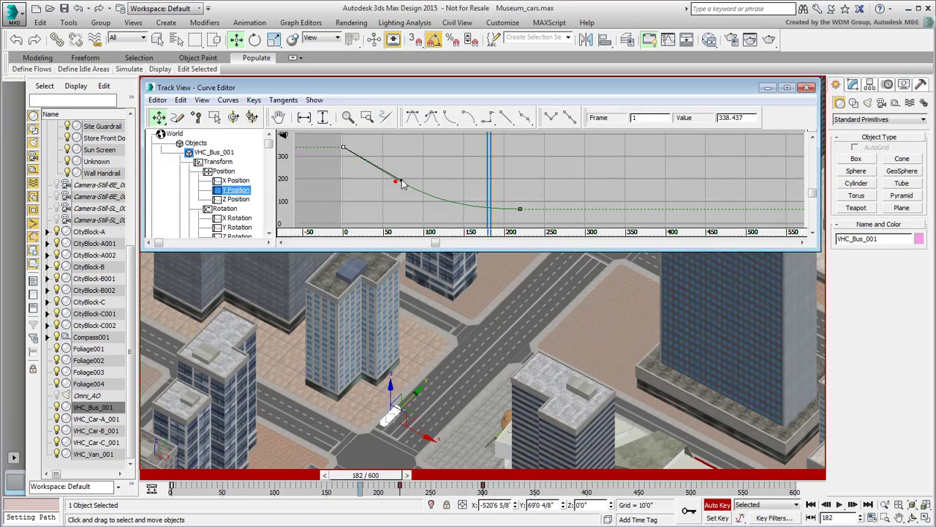
{"action": "left_click_drag", "start_coordinate": [550, 183], "coordinate": [512, 218]}
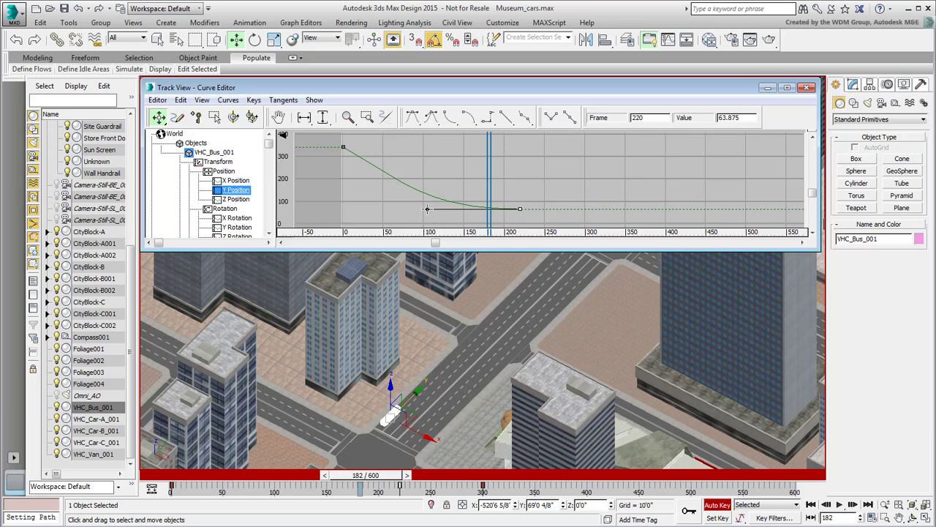
{"action": "left_click_drag", "start_coordinate": [427, 209], "coordinate": [424, 205]}
{"action": "key", "text": "Home"}
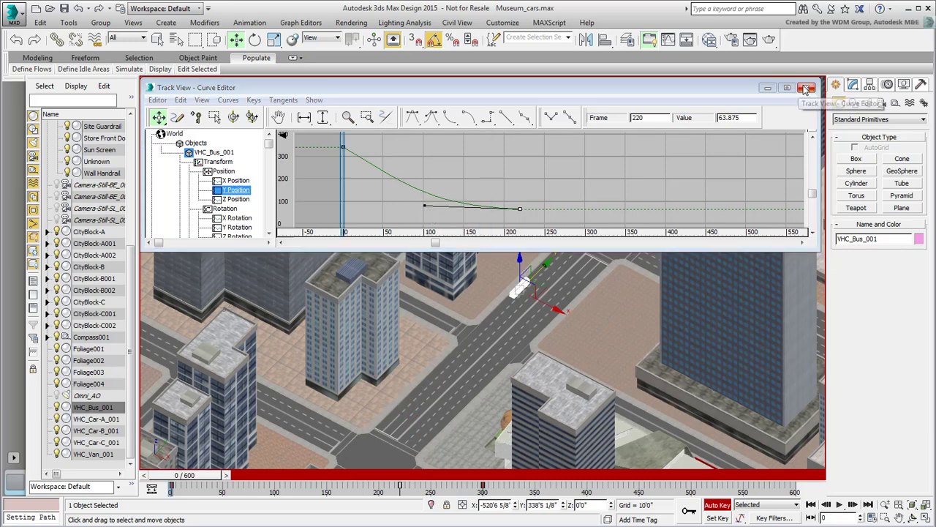
Close the Curve Editor, turn off Auto Key and deselect the bus.
{"action": "left_click", "coordinate": [806, 88]}
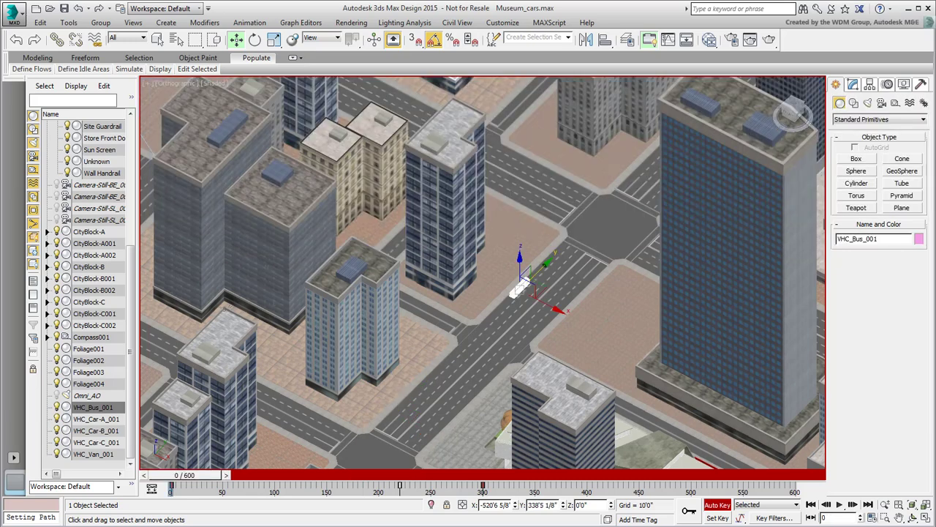
{"action": "left_click", "coordinate": [721, 507]}
{"action": "key", "text": "ctrl+d"}
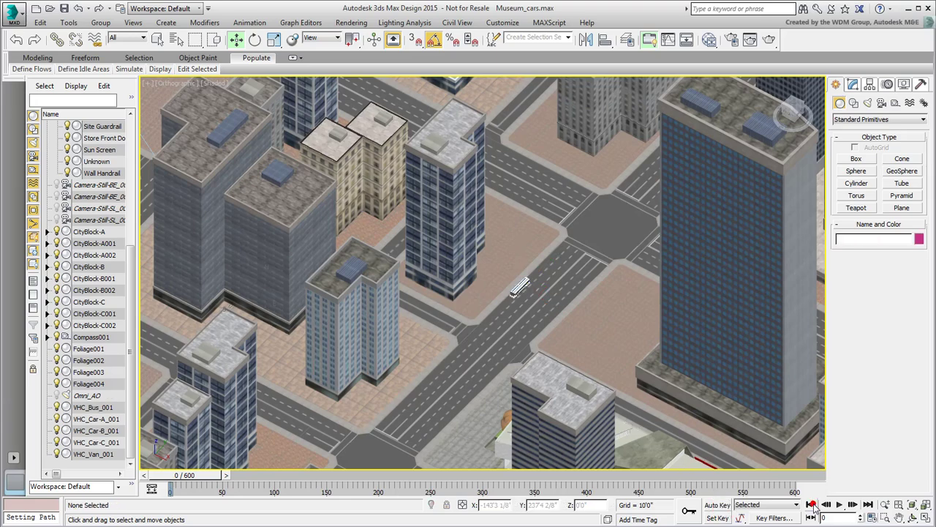
Preview the bus easing to a stop, return to frame 0, and pan to the parked cars.
{"action": "left_click", "coordinate": [840, 505]}
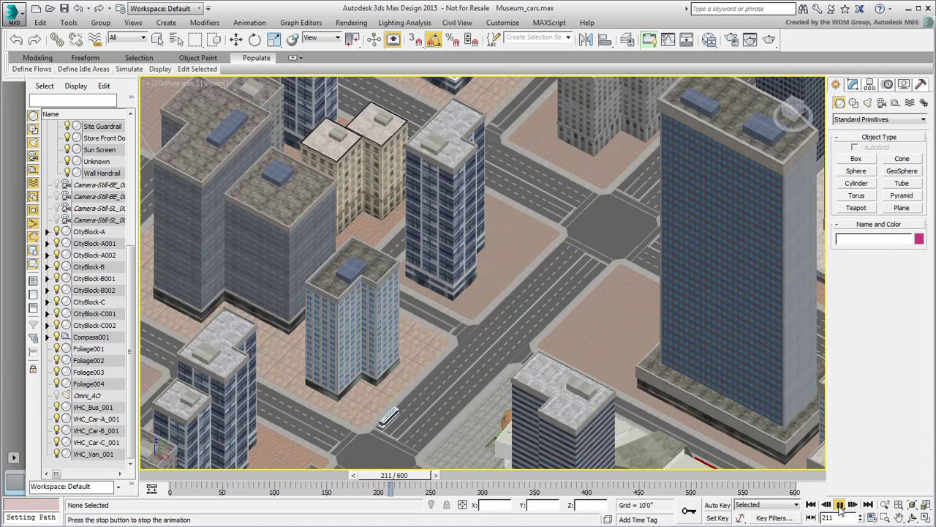
{"action": "left_click", "coordinate": [840, 505]}
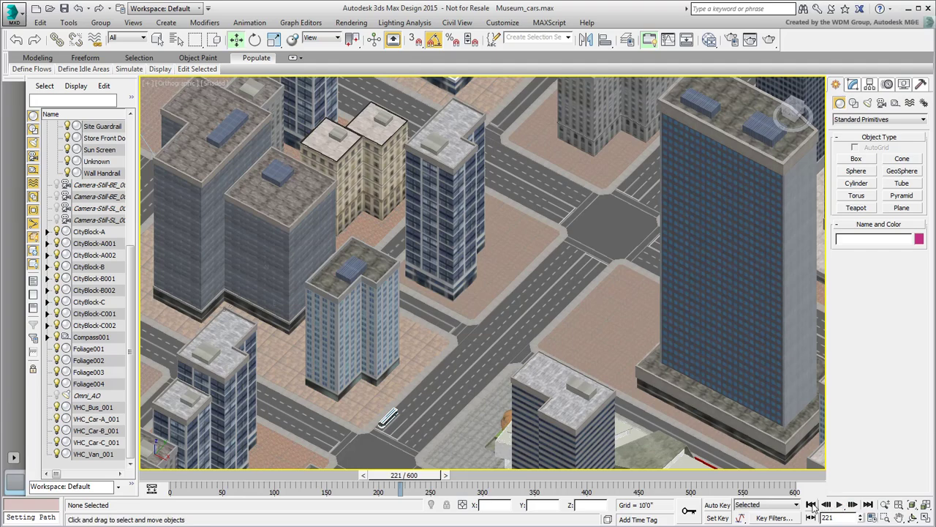
{"action": "left_click", "coordinate": [812, 505]}
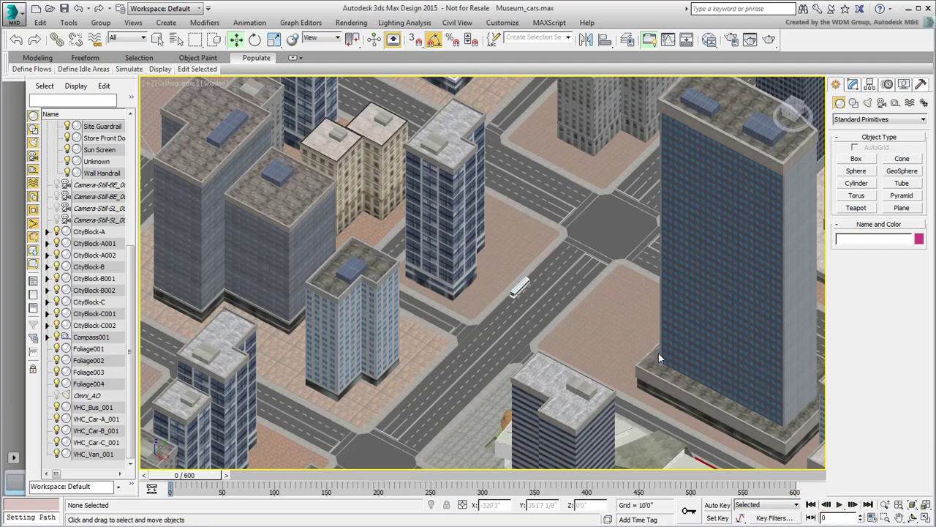
{"action": "middle_click_drag", "start_coordinate": [409, 347], "coordinate": [506, 334]}
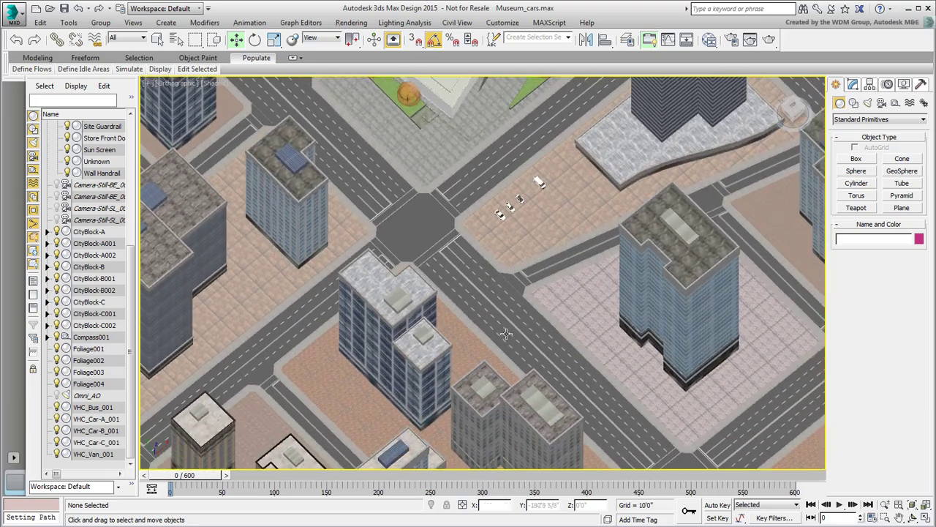
Draw a straight two-point line, Line001, from the intersection down the lane.
{"action": "left_click", "coordinate": [853, 103]}
{"action": "left_click", "coordinate": [857, 168]}
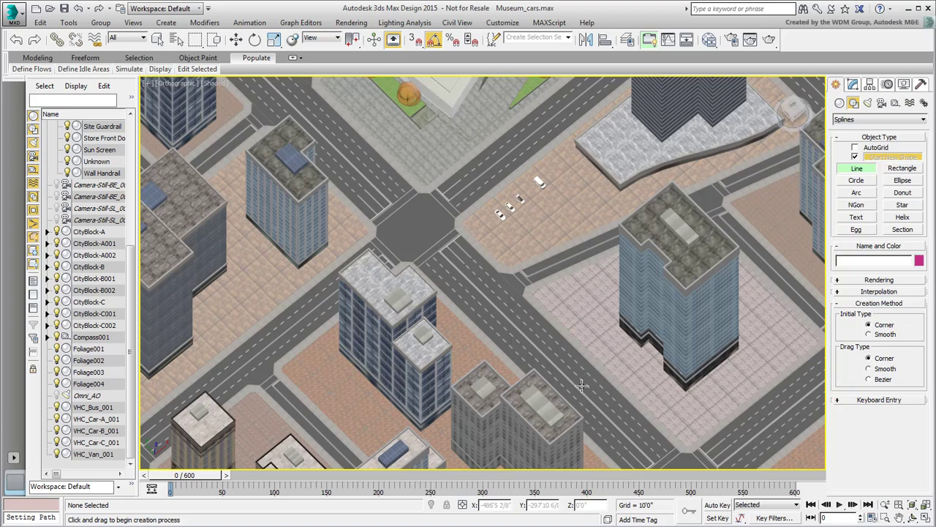
{"action": "left_click", "coordinate": [583, 383]}
{"action": "key", "text": "shift"}
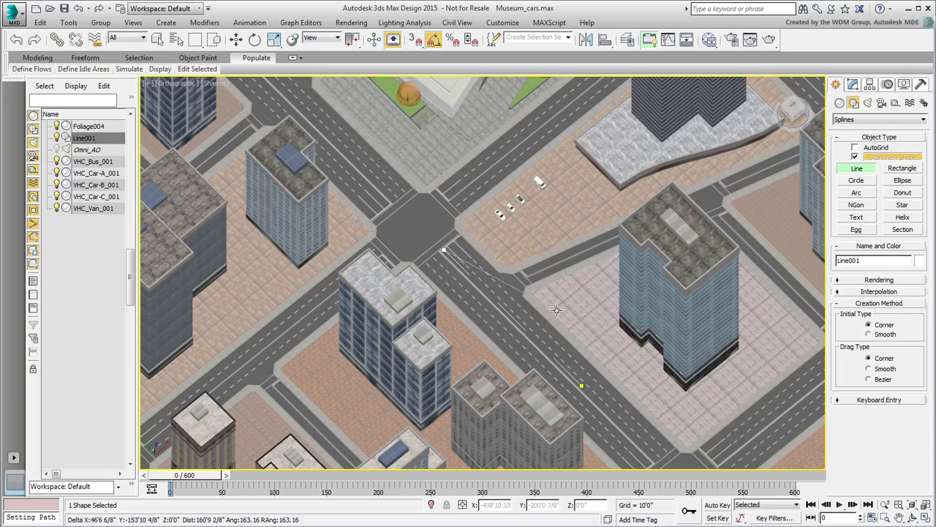
{"action": "left_click", "coordinate": [490, 306]}
{"action": "right_click", "coordinate": [490, 306]}
{"action": "scroll", "coordinate": [490, 306], "scroll_direction": "up", "scroll_amount": 3}
{"action": "middle_click_drag", "start_coordinate": [490, 306], "coordinate": [376, 299], "text": "alt"}
{"action": "key", "text": "w"}
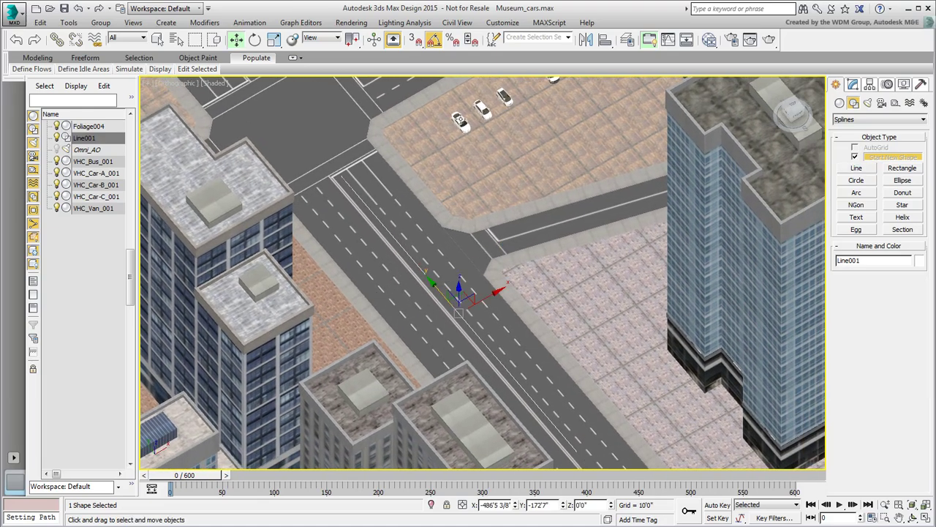
Apply a Path Constraint to VHC_Car-A_001 using Line001 as its path.
{"action": "left_click", "coordinate": [459, 121]}
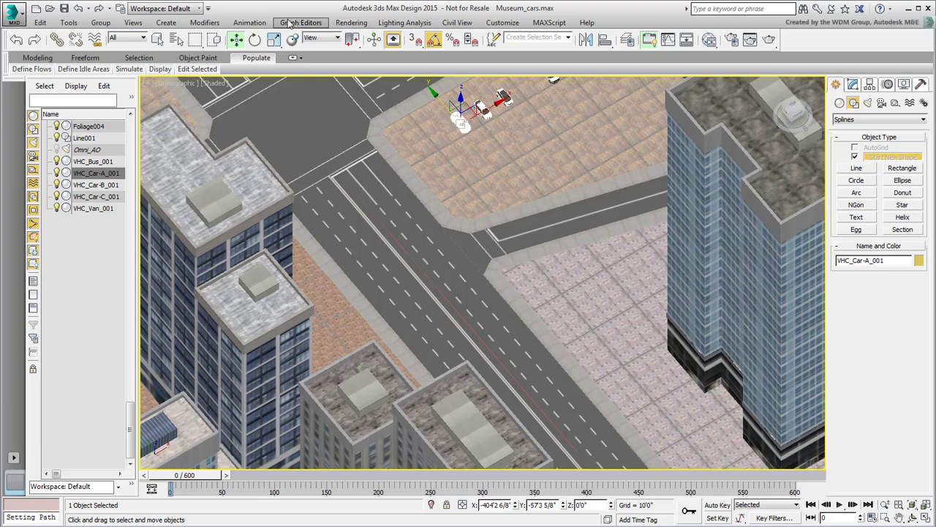
{"action": "left_click", "coordinate": [249, 22]}
{"action": "left_click", "coordinate": [282, 84]}
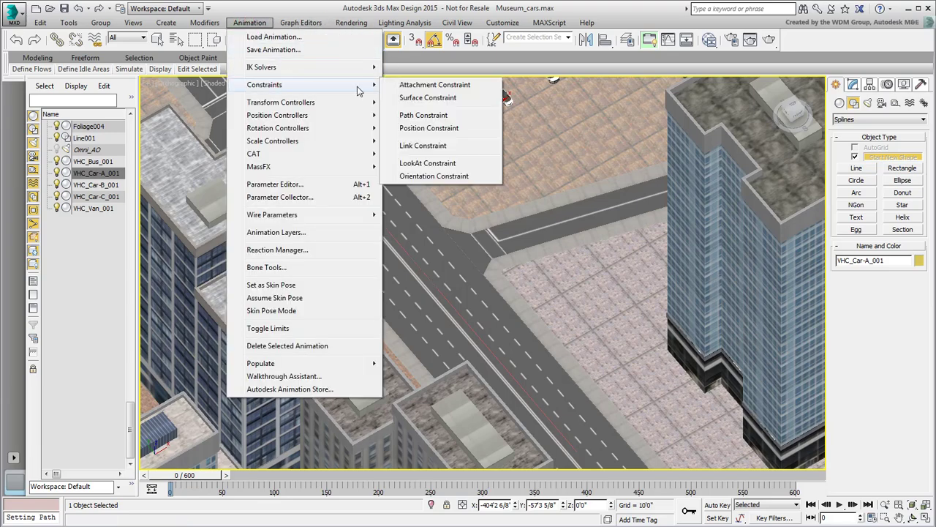
{"action": "left_click", "coordinate": [430, 115]}
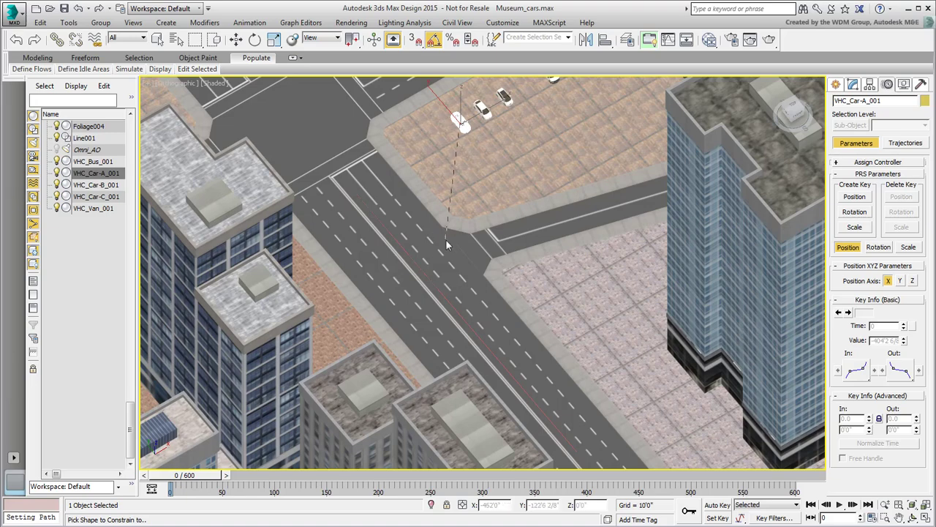
{"action": "left_click", "coordinate": [423, 271]}
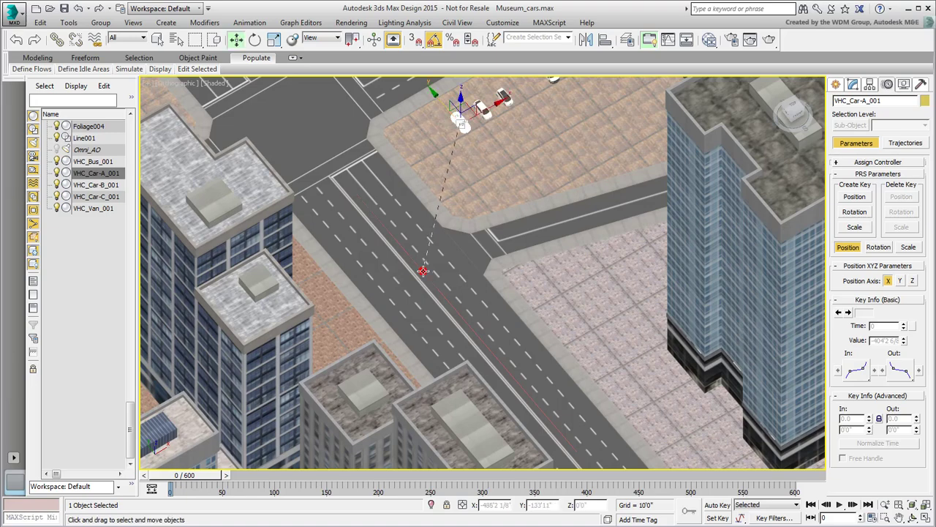
Scrub the timeline to watch the car travel Line001, and scroll the Motion panel to Path Options.
{"action": "middle_click_drag", "start_coordinate": [499, 381], "coordinate": [478, 321]}
{"action": "left_click_drag", "start_coordinate": [203, 479], "coordinate": [162, 474]}
{"action": "key", "text": "w"}
{"action": "scroll", "coordinate": [578, 449], "scroll_direction": "up", "scroll_amount": 12}
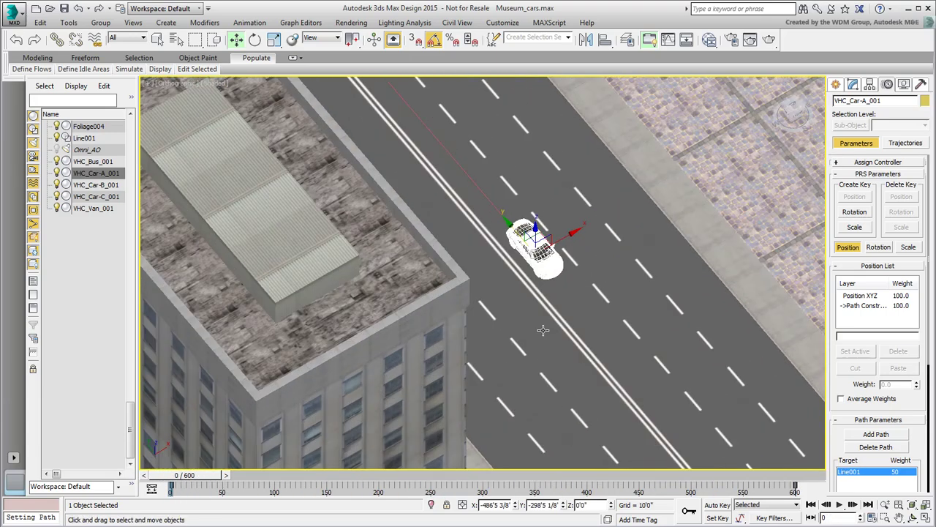
{"action": "scroll", "coordinate": [537, 301], "scroll_direction": "up", "scroll_amount": 5}
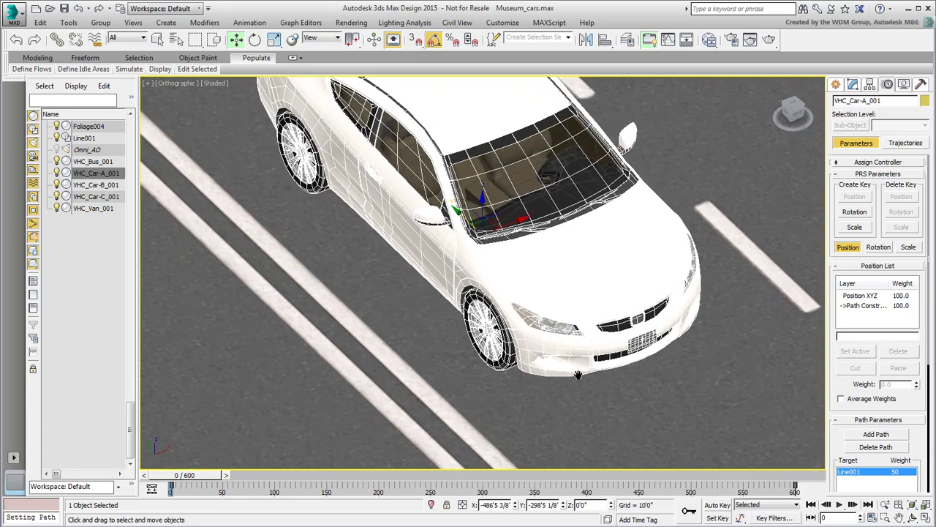
{"action": "scroll", "coordinate": [512, 382], "scroll_direction": "down", "scroll_amount": 3}
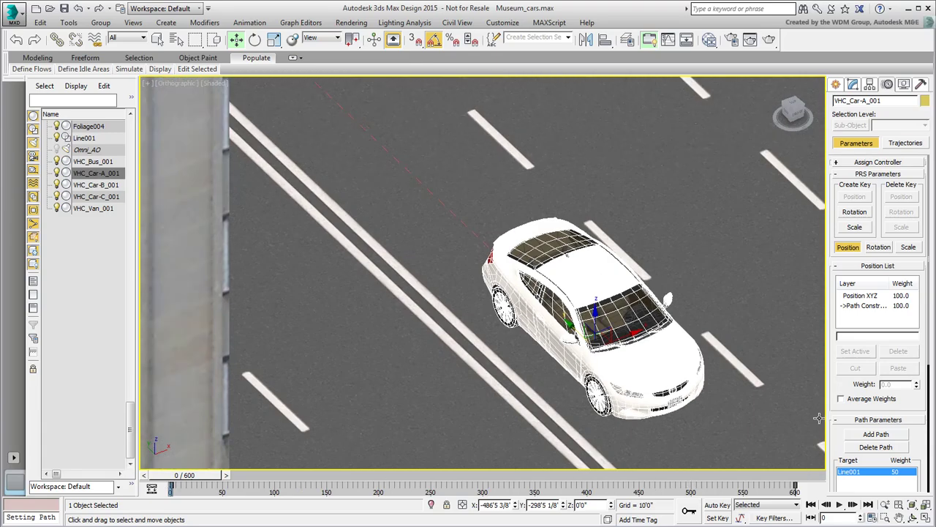
{"action": "left_click_drag", "start_coordinate": [833, 407], "coordinate": [842, 192]}
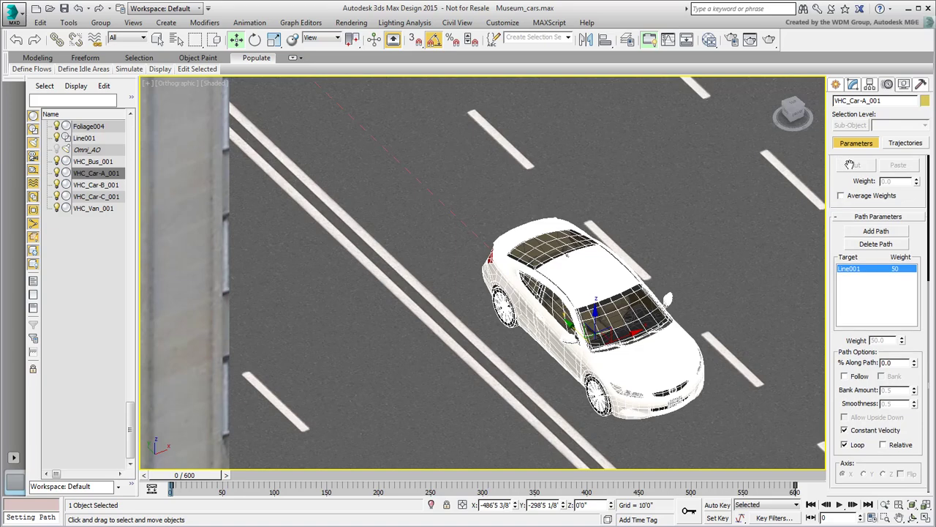
Make the car follow Line001's direction and scrub to check its heading.
{"action": "left_click", "coordinate": [848, 377]}
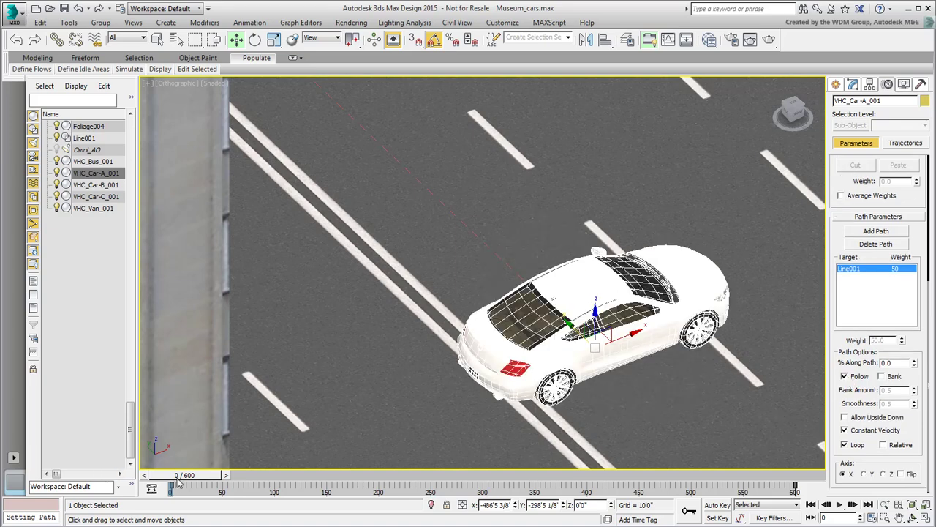
{"action": "mouse_move", "coordinate": [178, 477]}
{"action": "left_mouse_down"}
{"action": "mouse_move", "coordinate": [241, 475]}
{"action": "mouse_move", "coordinate": [172, 475]}
{"action": "left_mouse_up"}
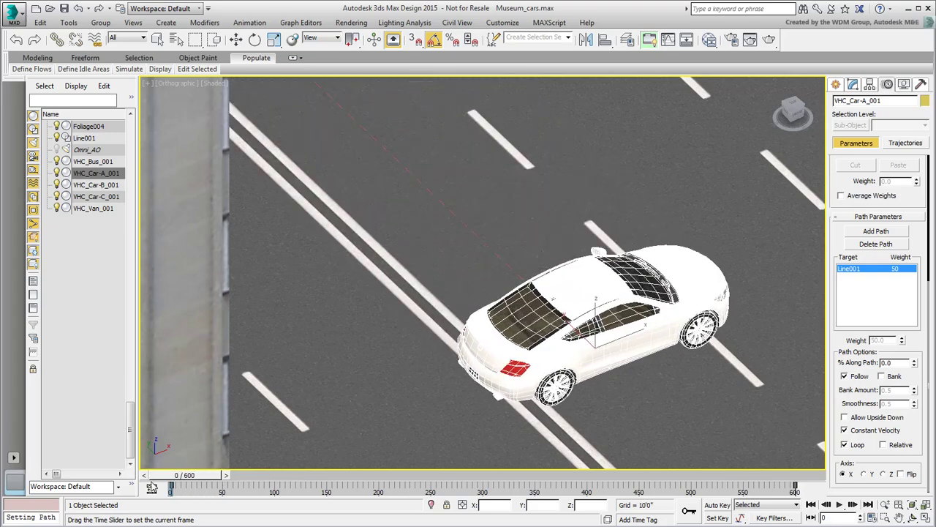
{"action": "key", "text": "w"}
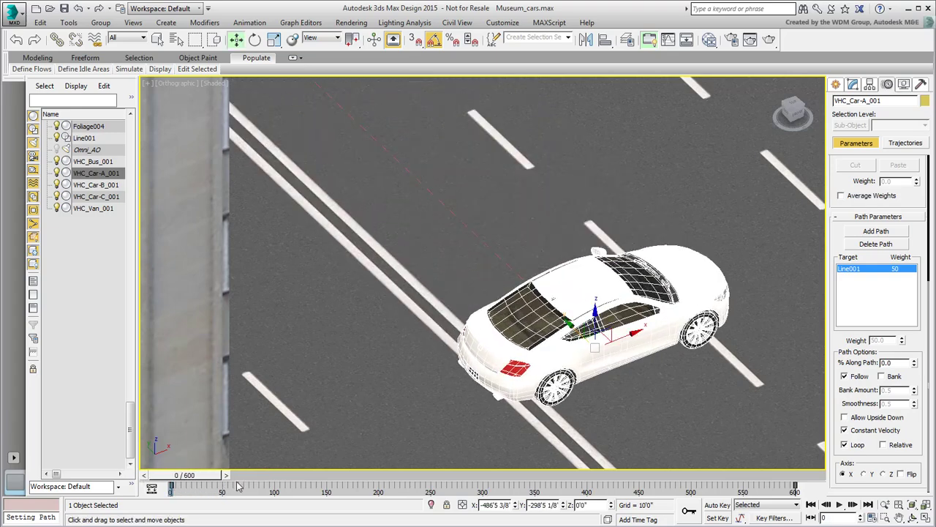
Set the path axis to Y and enable Flip so the car faces its direction of travel.
{"action": "left_click", "coordinate": [865, 474]}
{"action": "left_click", "coordinate": [883, 474]}
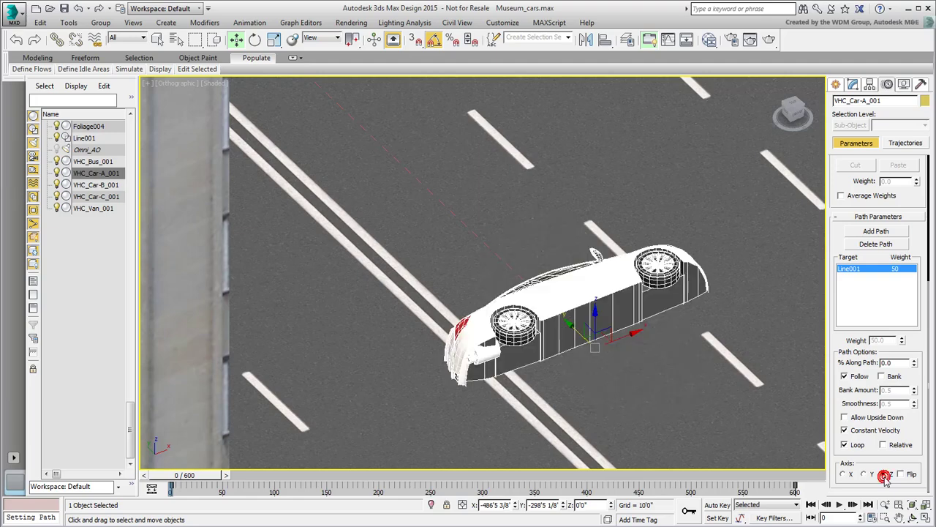
{"action": "left_click", "coordinate": [842, 474]}
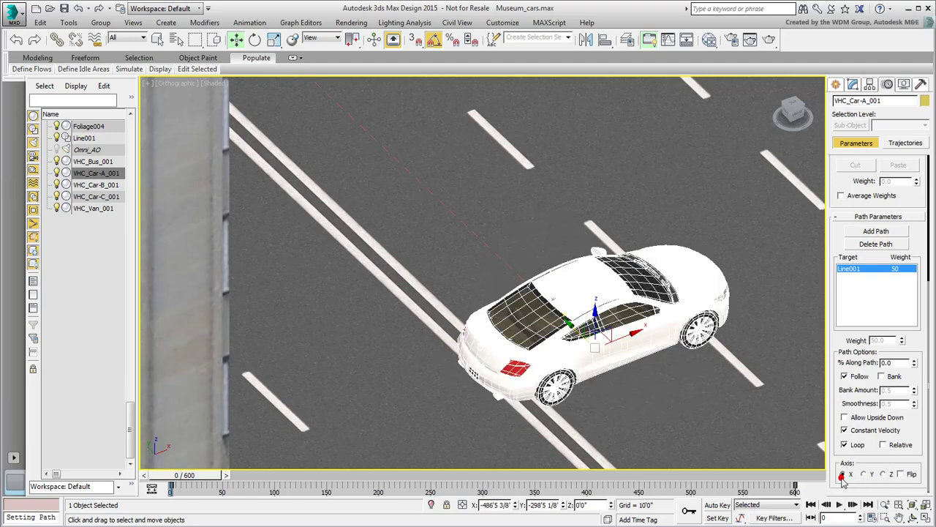
{"action": "left_click", "coordinate": [865, 474]}
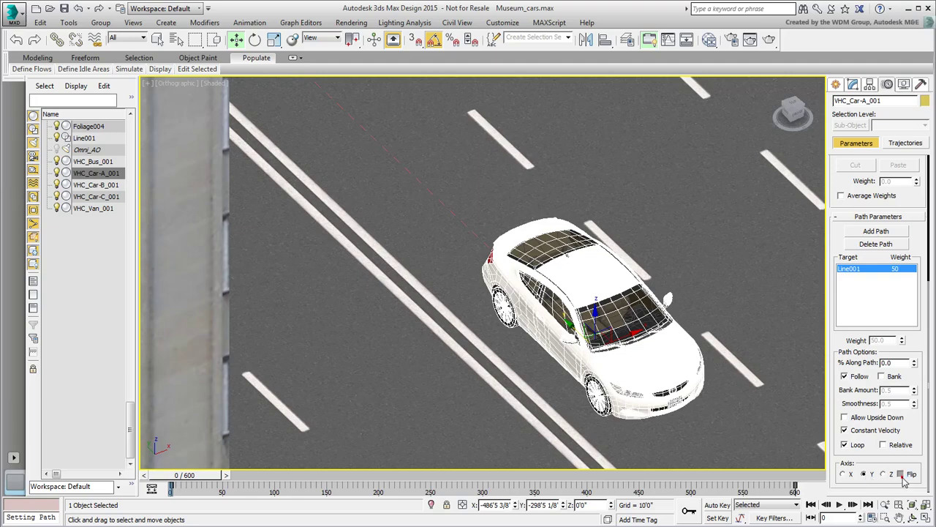
{"action": "left_click", "coordinate": [902, 475]}
{"action": "mouse_move", "coordinate": [203, 481]}
{"action": "left_mouse_down"}
{"action": "mouse_move", "coordinate": [241, 475]}
{"action": "mouse_move", "coordinate": [187, 476]}
{"action": "left_mouse_up"}
Return to frame 0, pan over the lane, and play back the car driving along Line001.
{"action": "key", "text": "w"}
{"action": "key", "text": "z"}
{"action": "scroll", "coordinate": [292, 343], "scroll_direction": "down", "scroll_amount": 5}
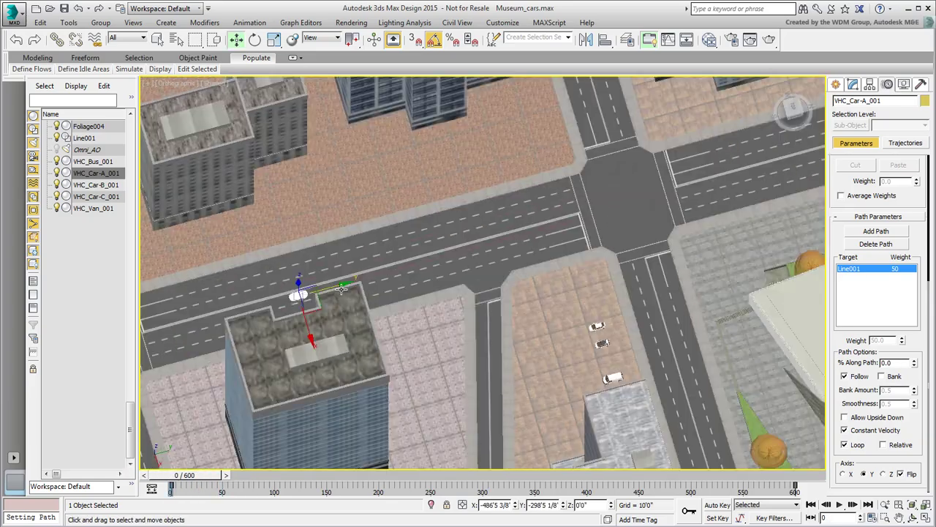
{"action": "scroll", "coordinate": [428, 288], "scroll_direction": "up", "scroll_amount": 5}
{"action": "middle_click_drag", "start_coordinate": [447, 273], "coordinate": [462, 403]}
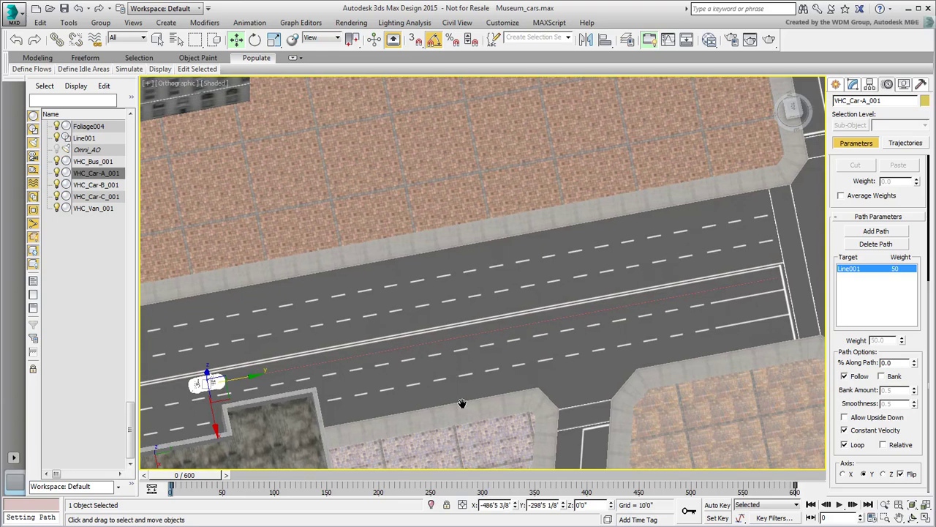
{"action": "left_click", "coordinate": [840, 505]}
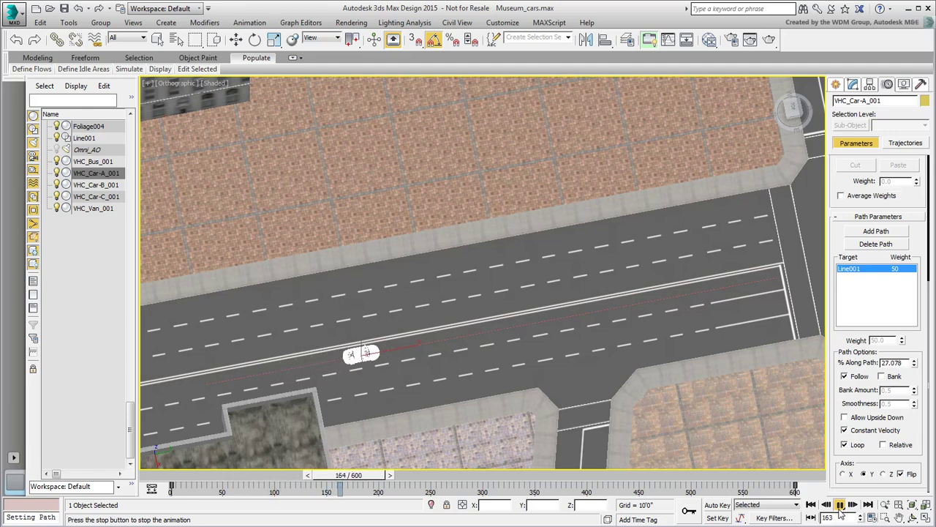
{"action": "left_click_drag", "start_coordinate": [356, 475], "coordinate": [251, 476]}
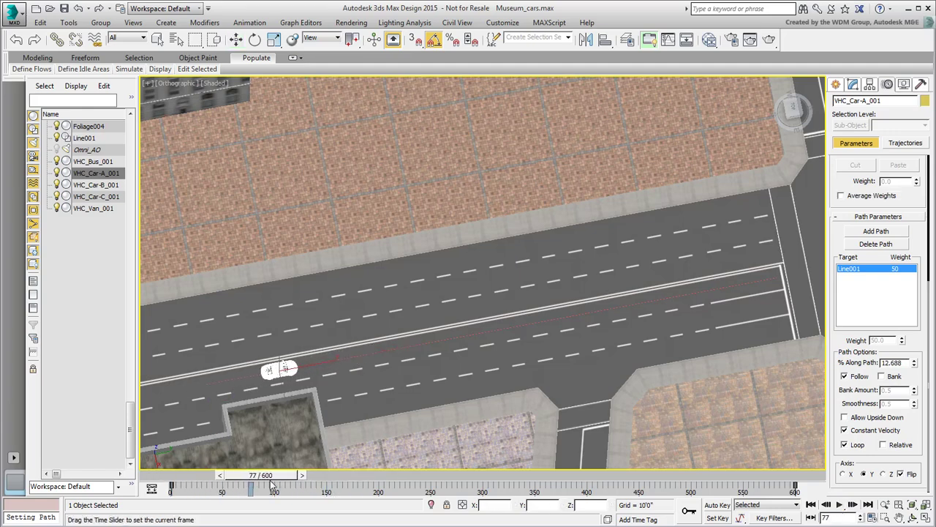
{"action": "right_click", "coordinate": [239, 378]}
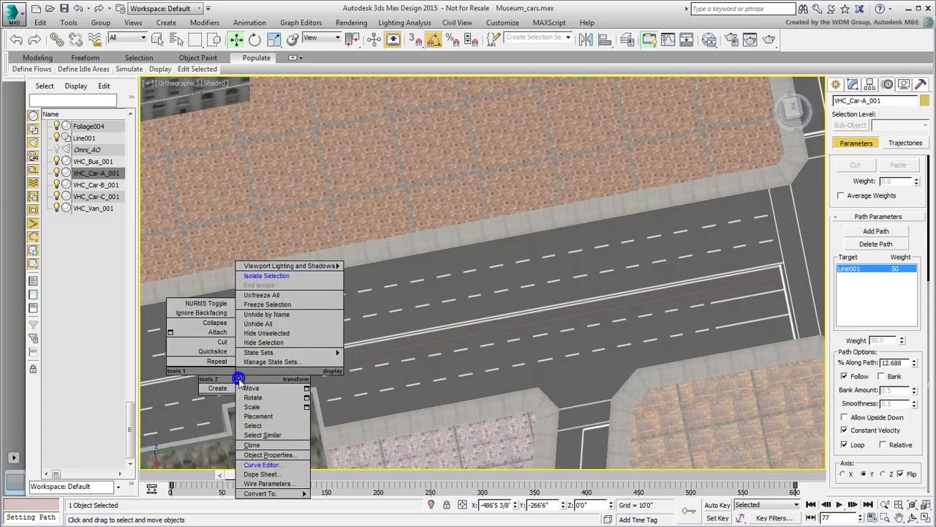
{"action": "left_click", "coordinate": [249, 389]}
{"action": "left_click", "coordinate": [241, 378]}
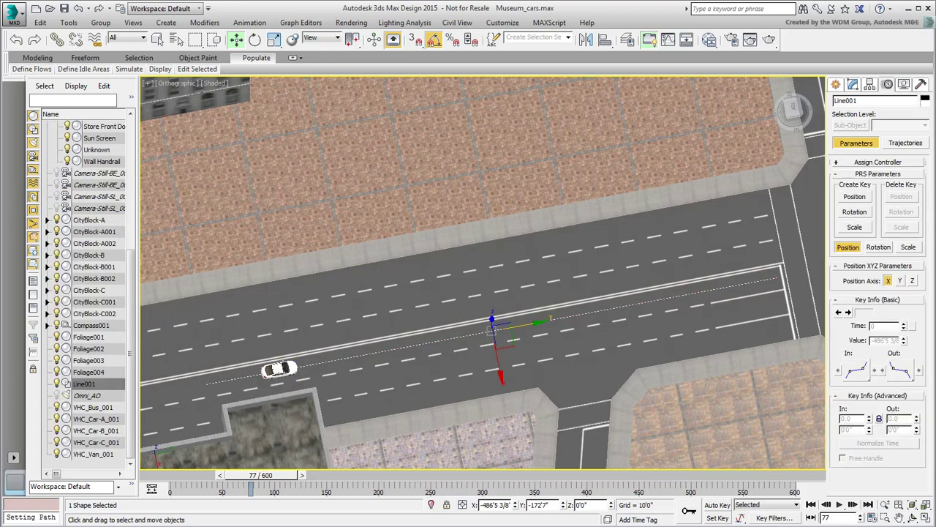
{"action": "left_click", "coordinate": [853, 84]}
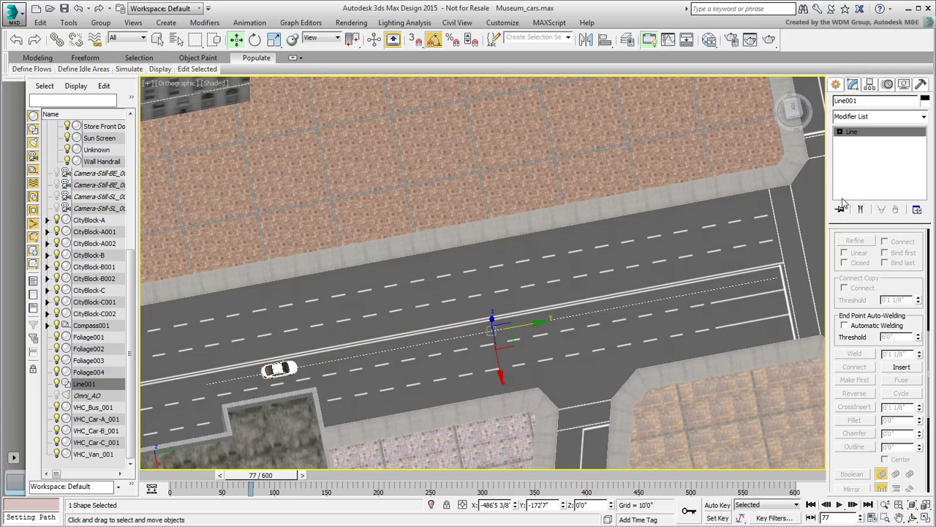
{"action": "left_click", "coordinate": [840, 131]}
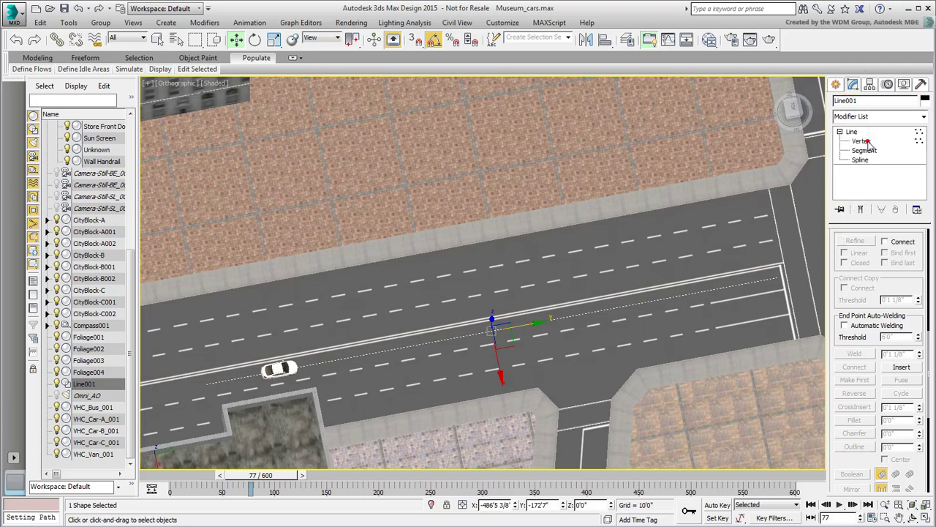
{"action": "left_click", "coordinate": [861, 141]}
{"action": "left_click", "coordinate": [207, 383]}
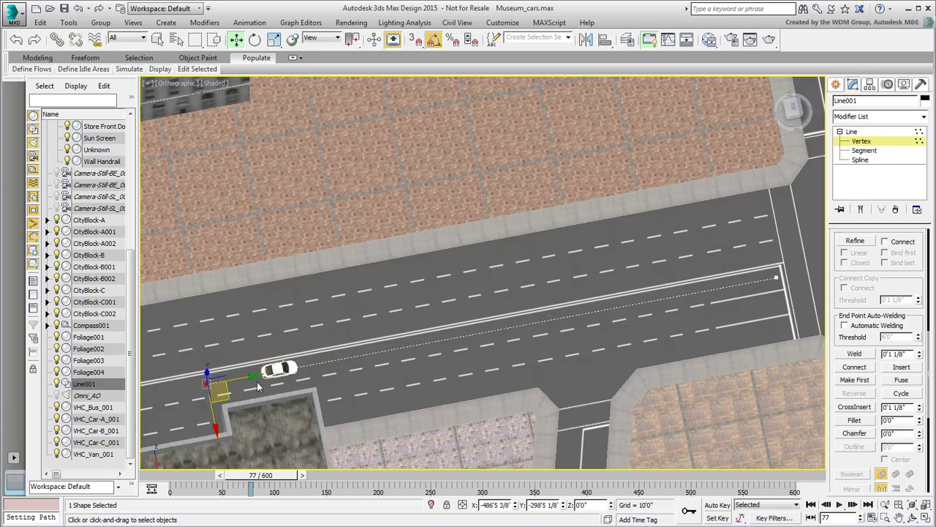
{"action": "left_click_drag", "start_coordinate": [249, 377], "coordinate": [335, 362]}
{"action": "right_click", "coordinate": [335, 362]}
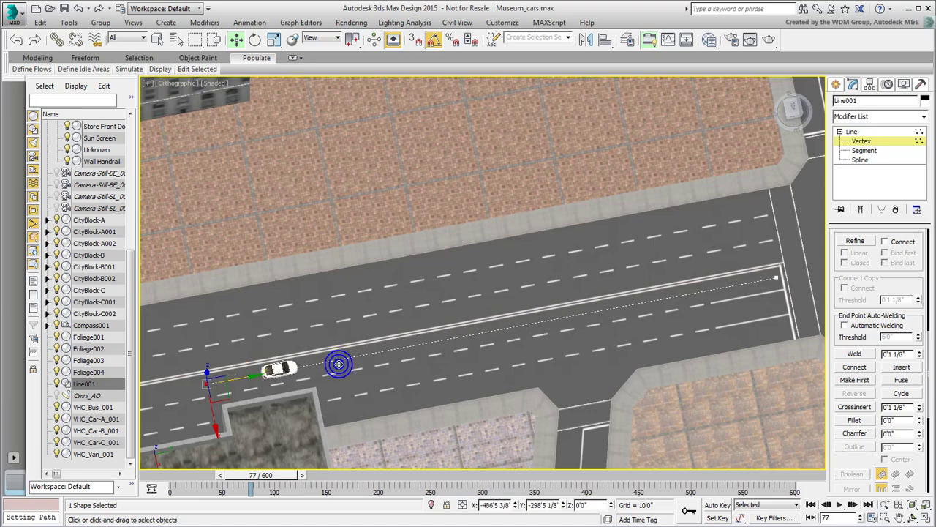
{"action": "left_click", "coordinate": [869, 142]}
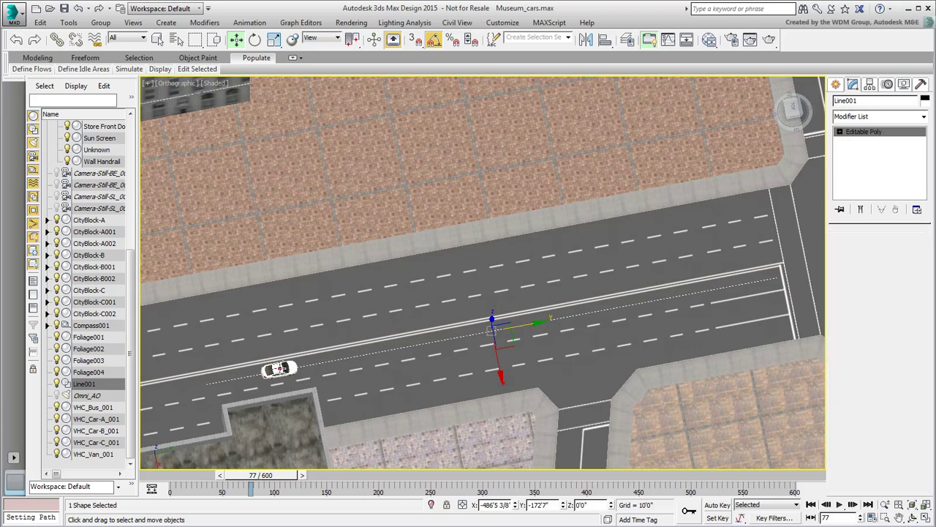
{"action": "left_click", "coordinate": [280, 369]}
{"action": "left_click_drag", "start_coordinate": [289, 475], "coordinate": [155, 481]}
Move the car's Percent end key from frame 600 to frame 200 and play the faster drive.
{"action": "right_click", "coordinate": [341, 390]}
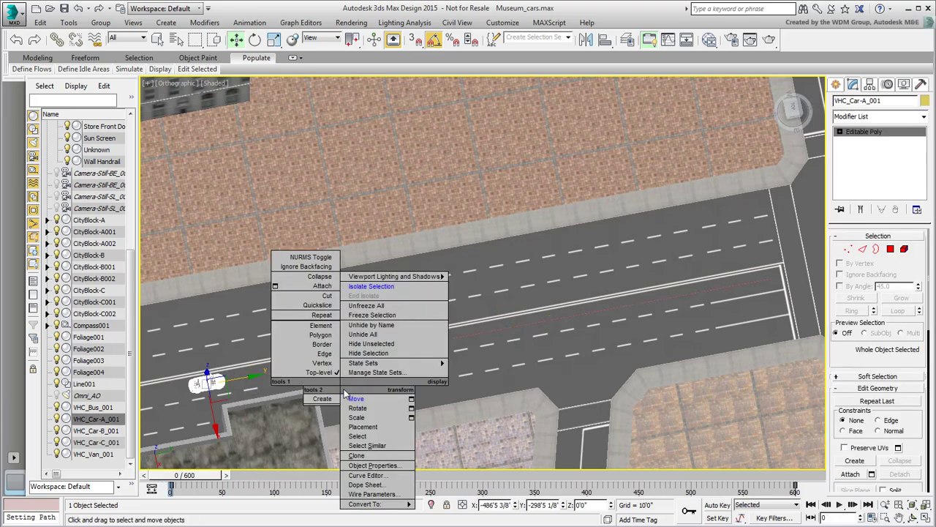
{"action": "left_click", "coordinate": [369, 476]}
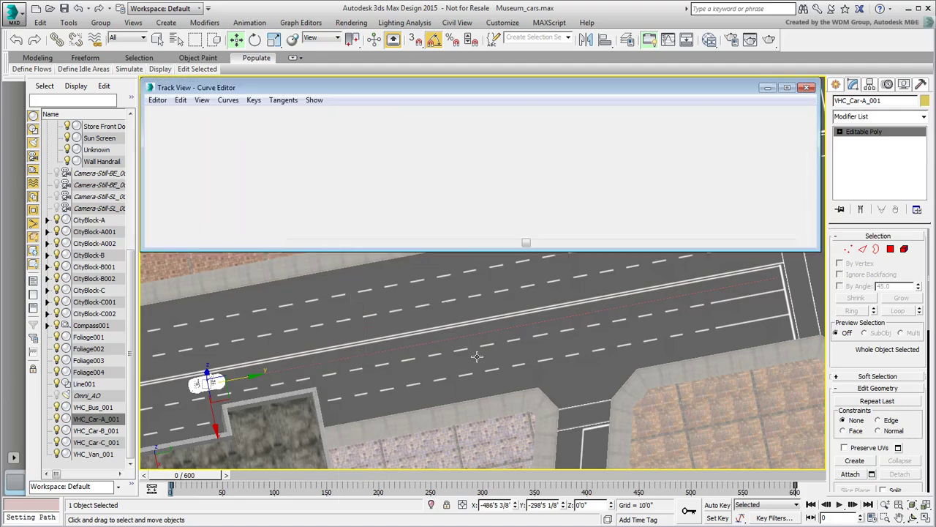
{"action": "left_click_drag", "start_coordinate": [417, 256], "coordinate": [420, 282]}
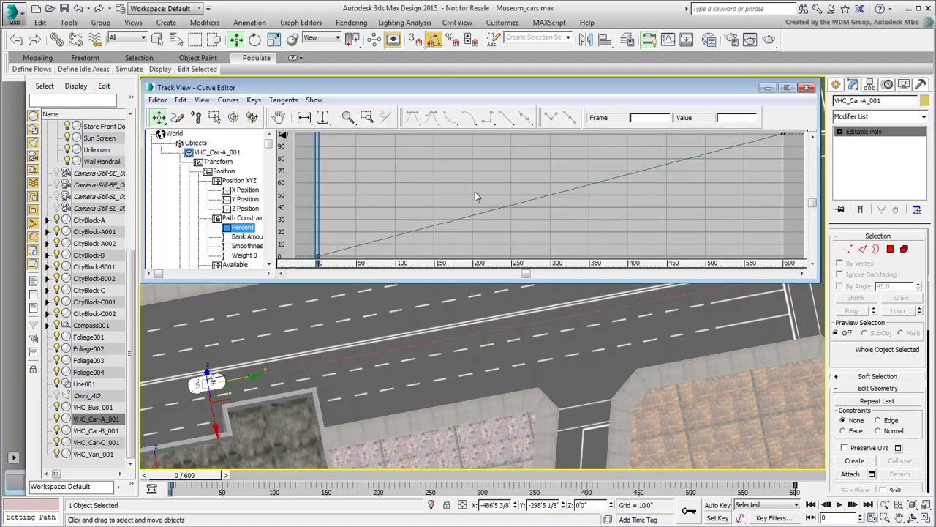
{"action": "middle_click_drag", "start_coordinate": [474, 192], "coordinate": [526, 232], "text": "ctrl+alt"}
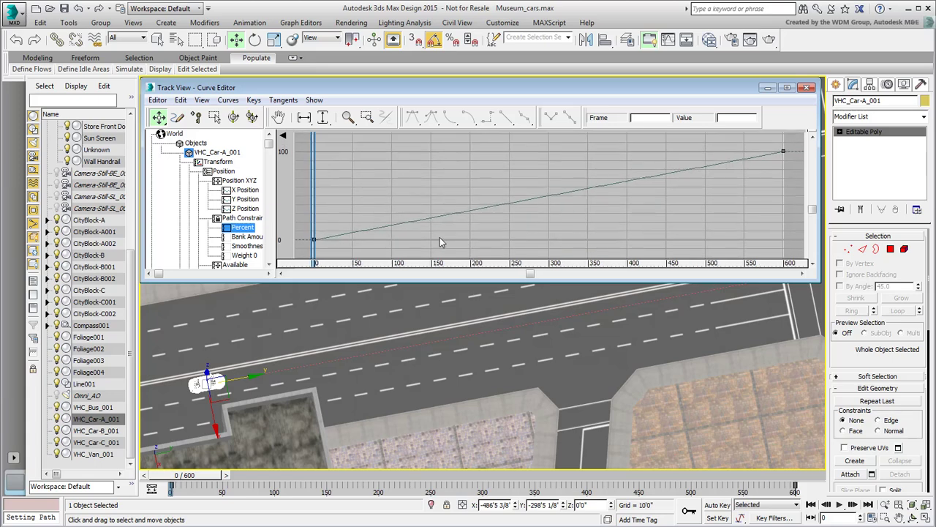
{"action": "left_click_drag", "start_coordinate": [341, 230], "coordinate": [307, 252]}
{"action": "left_click_drag", "start_coordinate": [788, 162], "coordinate": [802, 142]}
{"action": "type", "text": "200"}
{"action": "key", "text": "Return"}
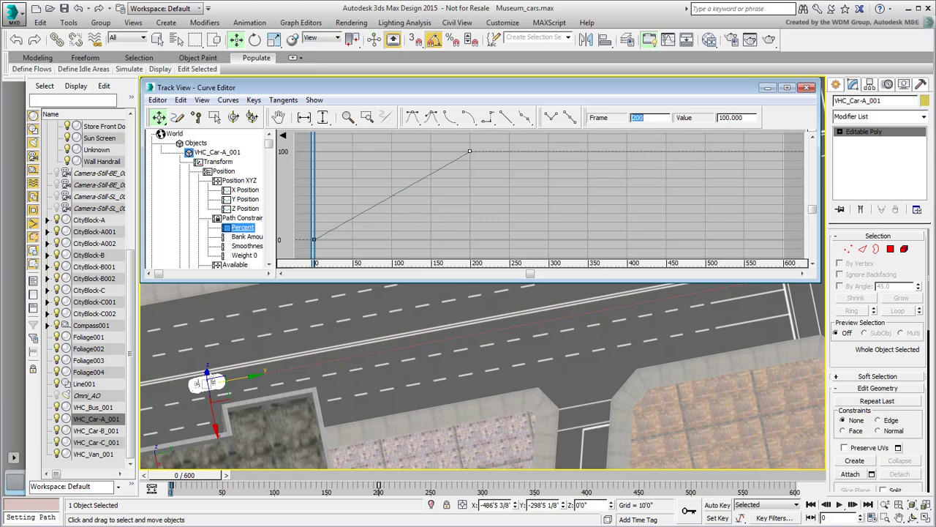
{"action": "left_click", "coordinate": [839, 505]}
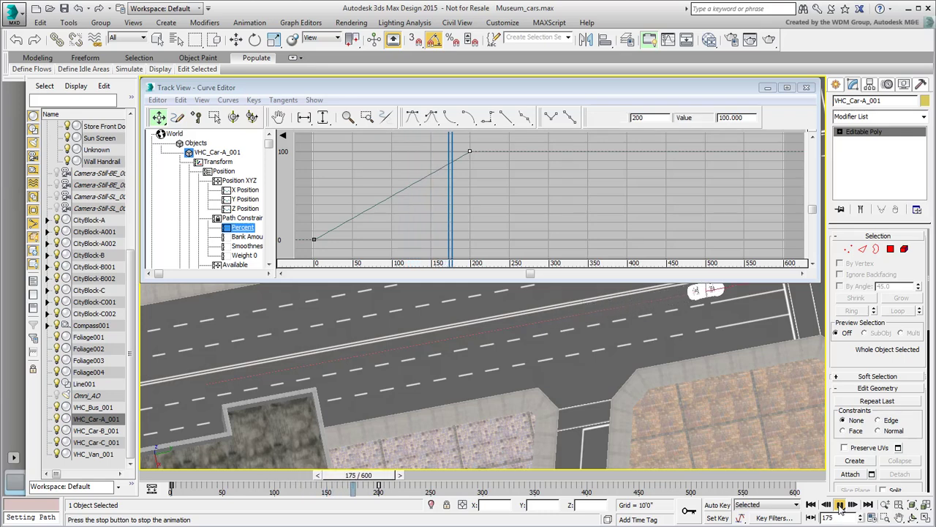
Replay the drive from about frame 142 and zoom in on the car at the intersection.
{"action": "left_click", "coordinate": [840, 505]}
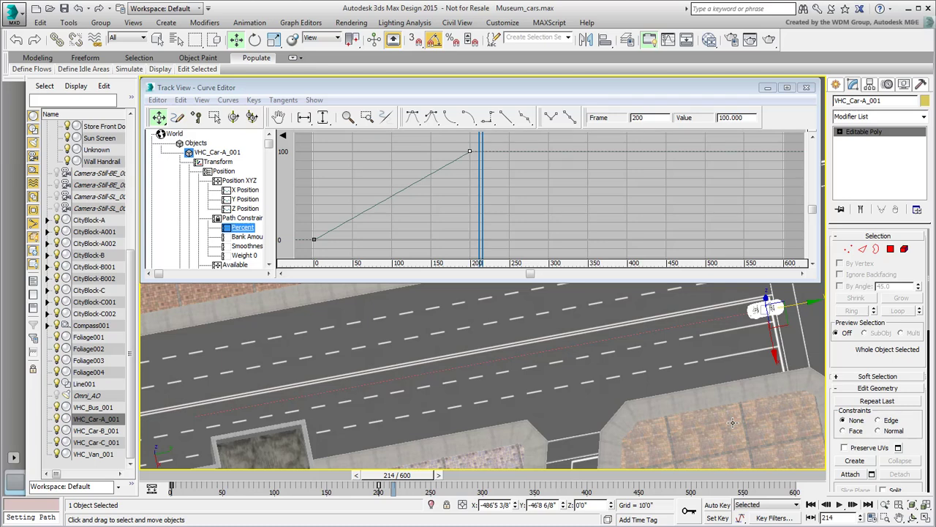
{"action": "left_click_drag", "start_coordinate": [396, 488], "coordinate": [319, 488]}
{"action": "left_click", "coordinate": [840, 505]}
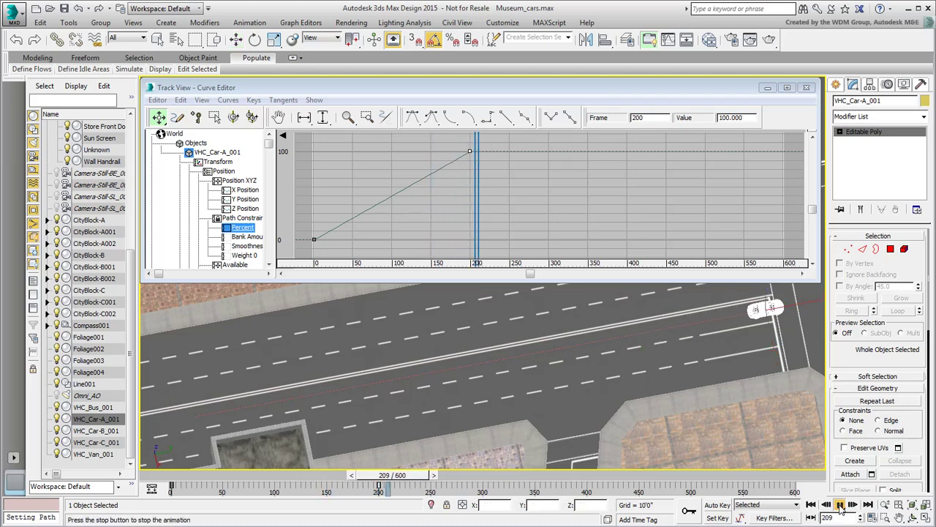
{"action": "left_click", "coordinate": [840, 505]}
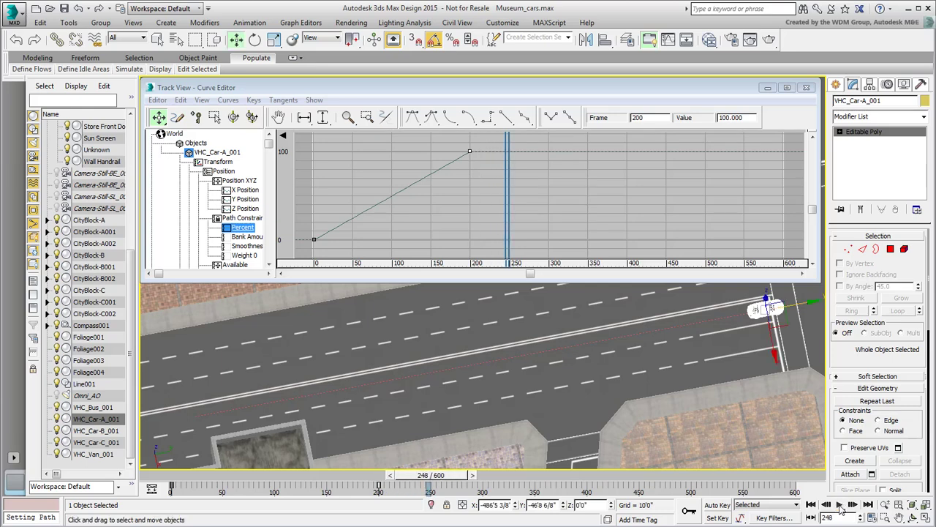
{"action": "mouse_move", "coordinate": [512, 366]}
{"action": "middle_mouse_down"}
{"action": "mouse_move", "coordinate": [423, 403]}
{"action": "mouse_move", "coordinate": [413, 393]}
{"action": "mouse_move", "coordinate": [395, 399]}
{"action": "middle_mouse_up"}
{"action": "scroll", "coordinate": [707, 337], "scroll_direction": "up", "scroll_amount": 5}
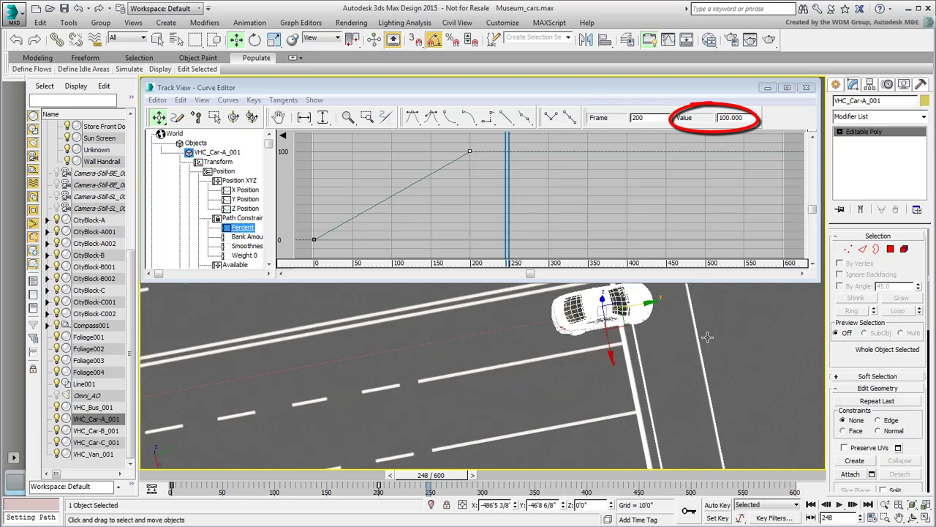
{"action": "middle_click_drag", "start_coordinate": [708, 338], "coordinate": [703, 415]}
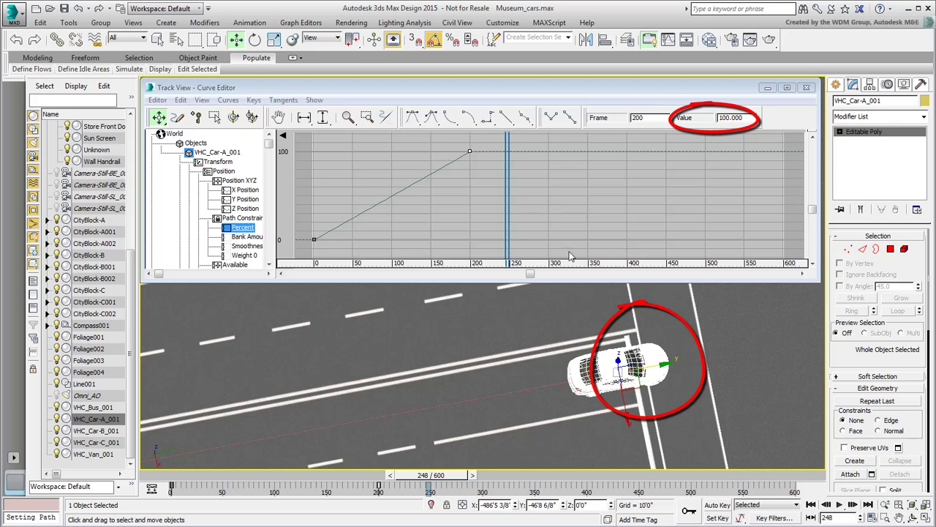
Lower the frame-200 Percent key value from 100 down to 97.5 and replay from frame 144.
{"action": "left_click", "coordinate": [724, 119]}
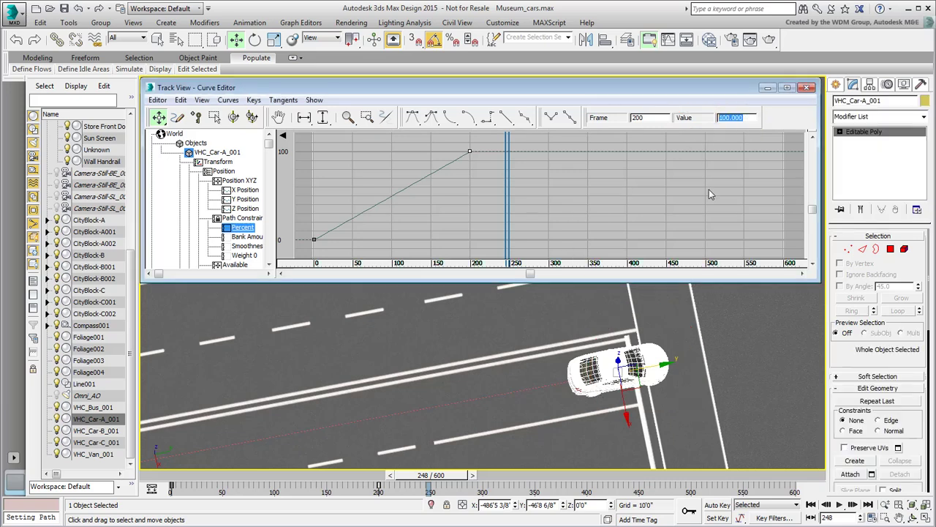
{"action": "type", "text": "99"}
{"action": "key", "text": "Return"}
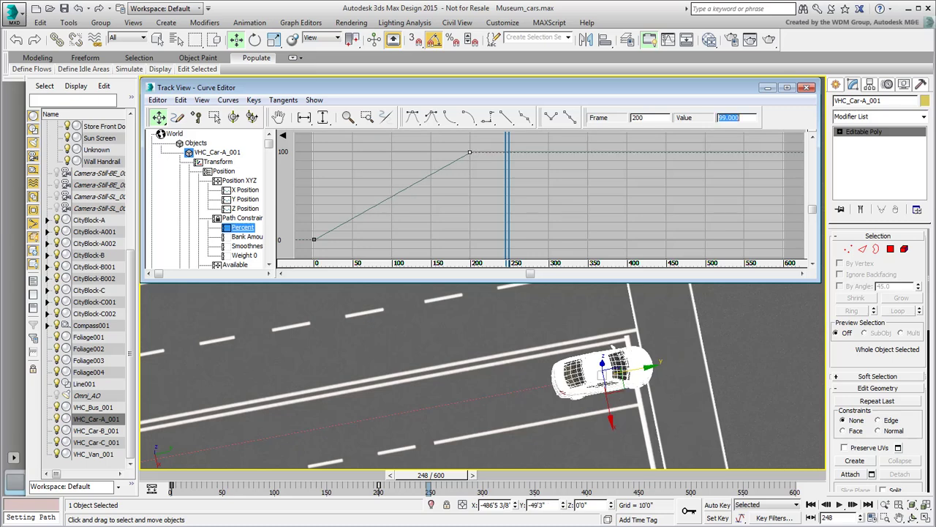
{"action": "type", "text": "98"}
{"action": "key", "text": "Return"}
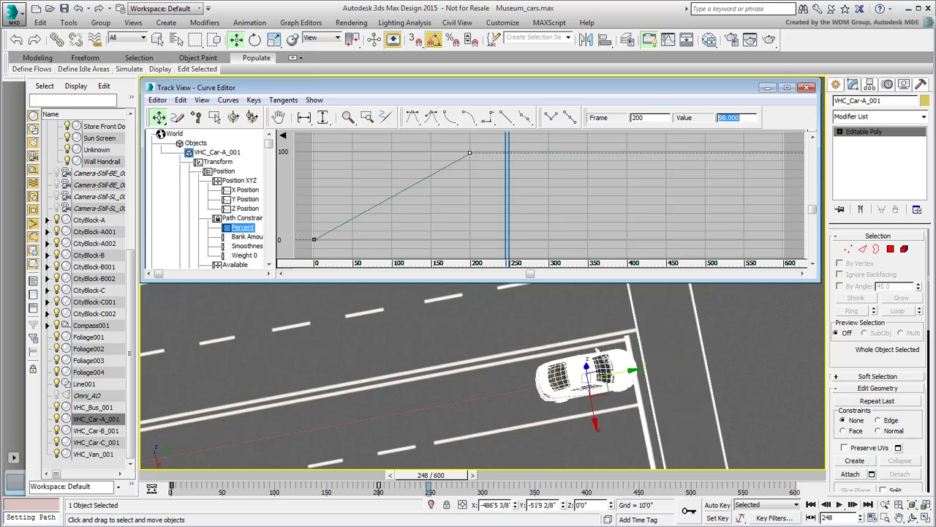
{"action": "key", "text": "Return"}
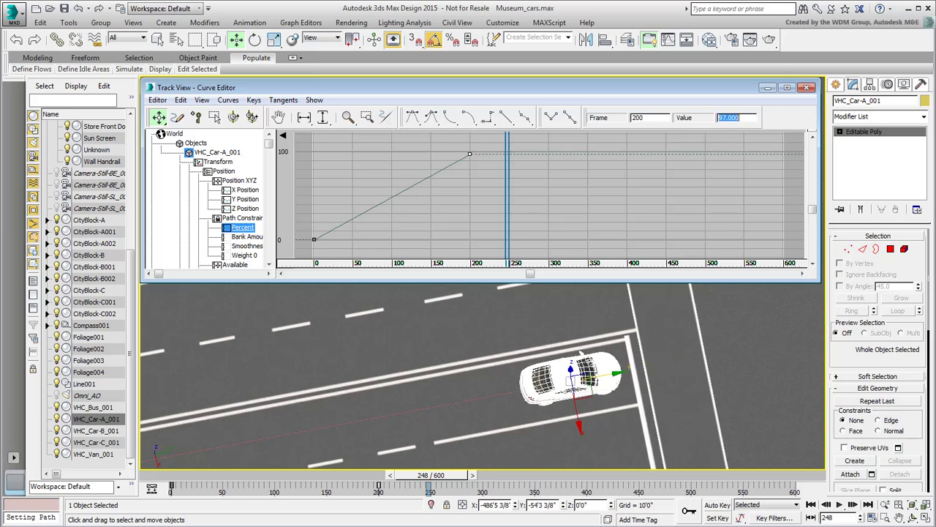
{"action": "left_click_drag", "start_coordinate": [430, 476], "coordinate": [328, 475]}
{"action": "left_click", "coordinate": [839, 504]}
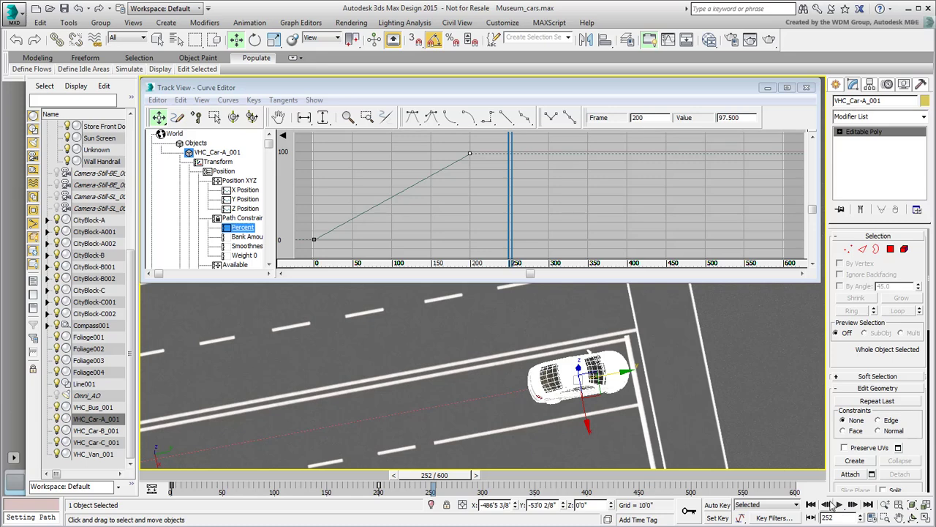
Replace the Percent track's controller with Bezier Float and select its frame-0 key tangent.
{"action": "left_click", "coordinate": [472, 192]}
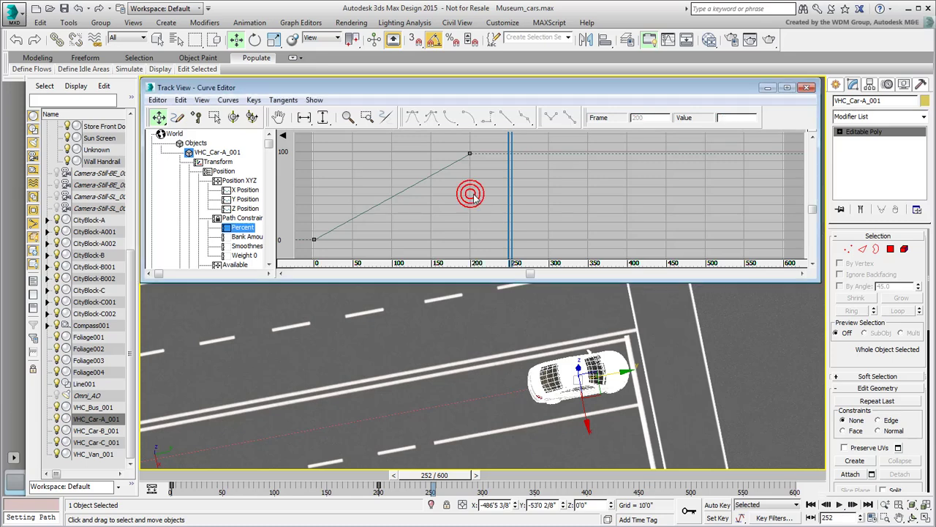
{"action": "left_click", "coordinate": [496, 139]}
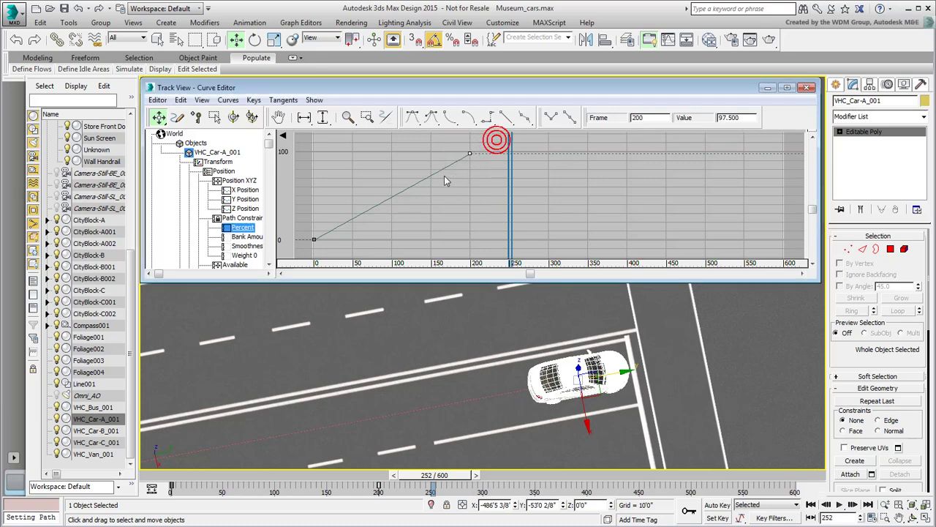
{"action": "left_click", "coordinate": [368, 254]}
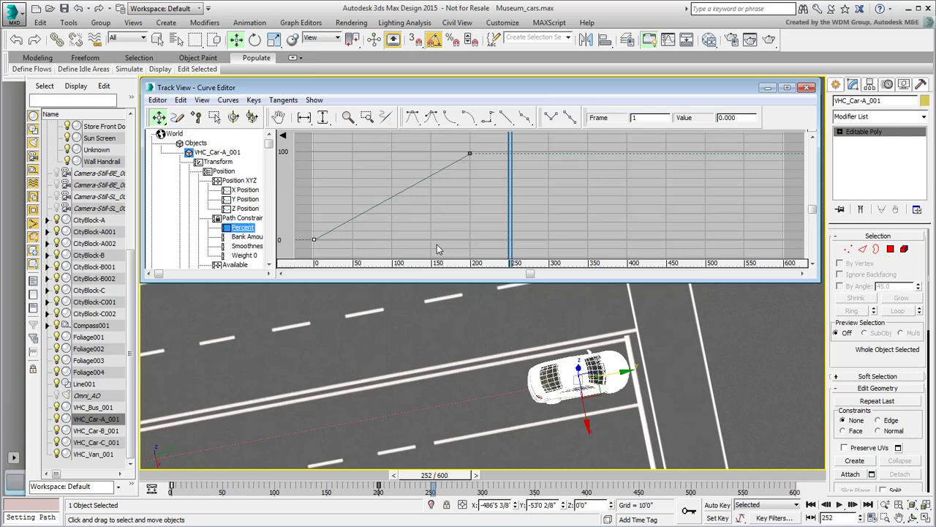
{"action": "left_click", "coordinate": [414, 228]}
{"action": "left_click", "coordinate": [244, 231]}
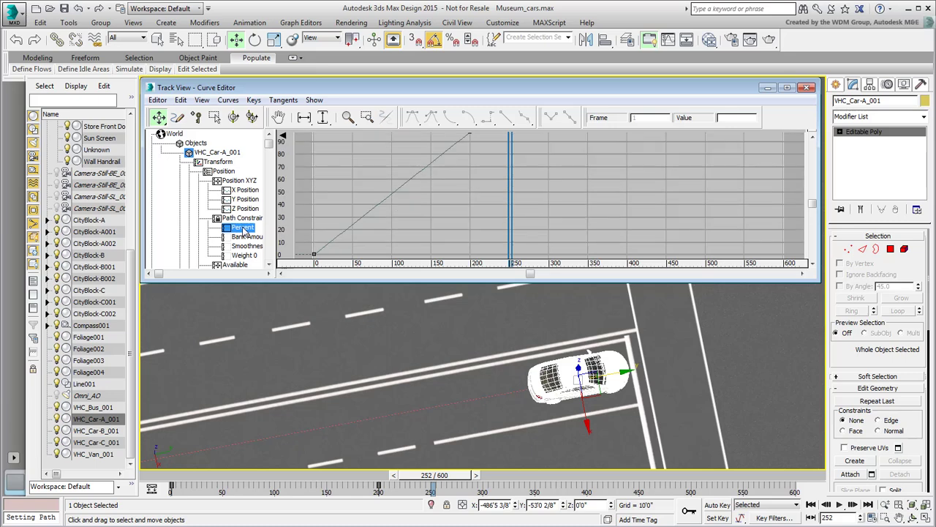
{"action": "right_click", "coordinate": [244, 228]}
{"action": "left_click", "coordinate": [268, 252]}
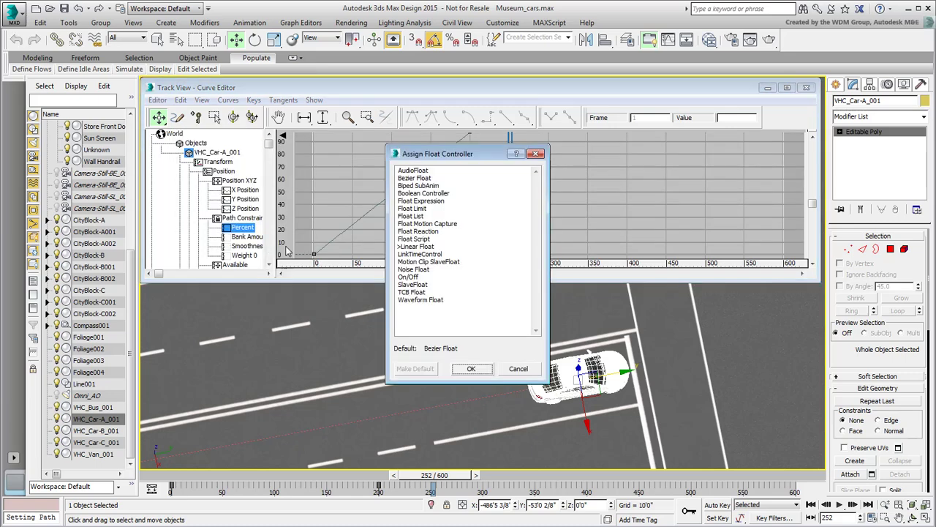
{"action": "left_click", "coordinate": [429, 178]}
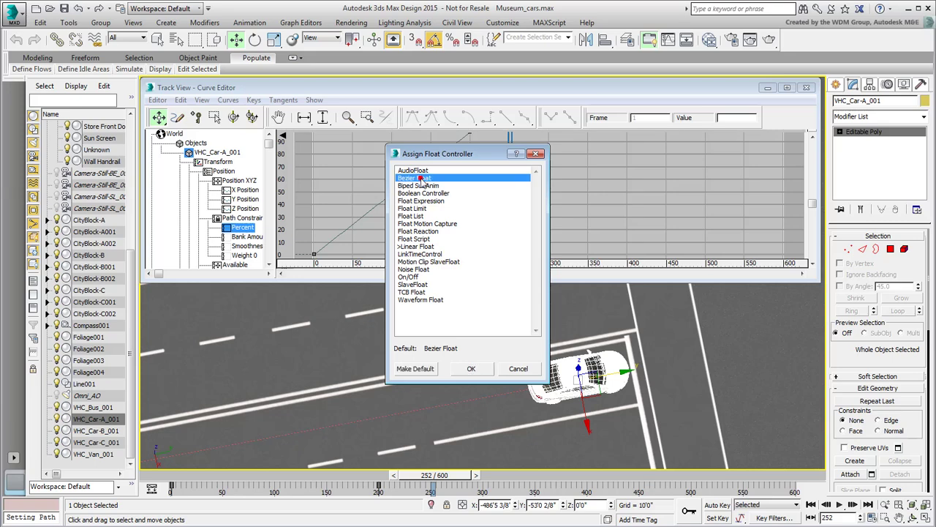
{"action": "left_click", "coordinate": [471, 368]}
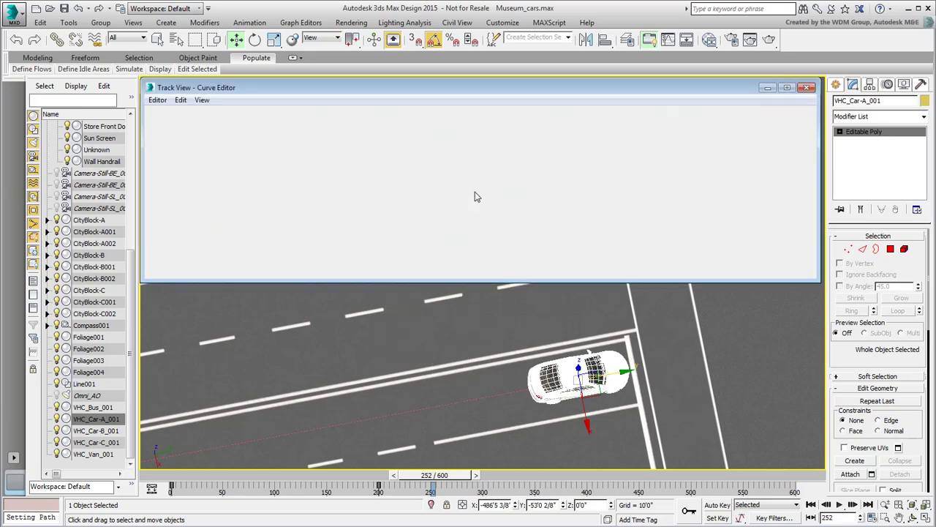
{"action": "scroll", "coordinate": [419, 209], "scroll_direction": "up", "scroll_amount": 2}
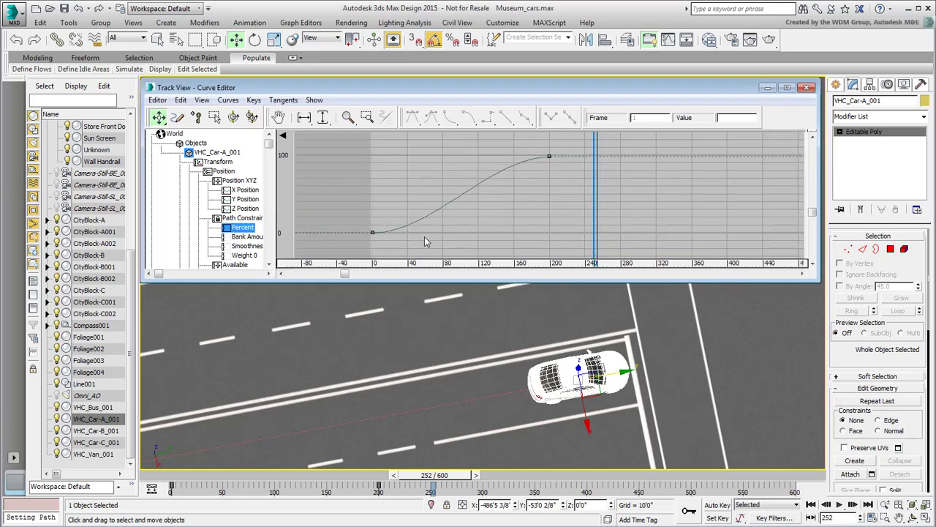
{"action": "left_click_drag", "start_coordinate": [348, 248], "coordinate": [446, 186]}
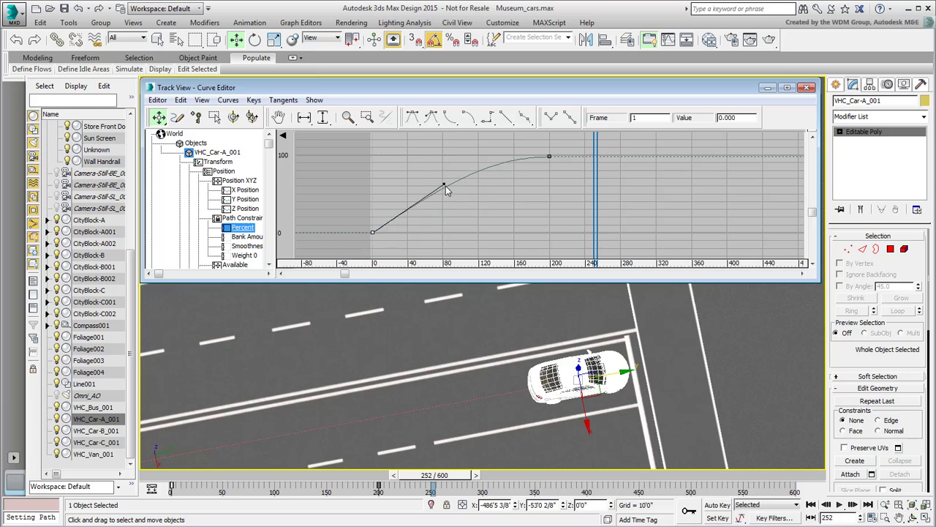
Replay from frame 0 to check the car easing to a stop by frame 200.
{"action": "scroll", "coordinate": [522, 324], "scroll_direction": "down", "scroll_amount": 3}
{"action": "scroll", "coordinate": [474, 358], "scroll_direction": "down", "scroll_amount": 2}
{"action": "middle_click_drag", "start_coordinate": [375, 362], "coordinate": [556, 329]}
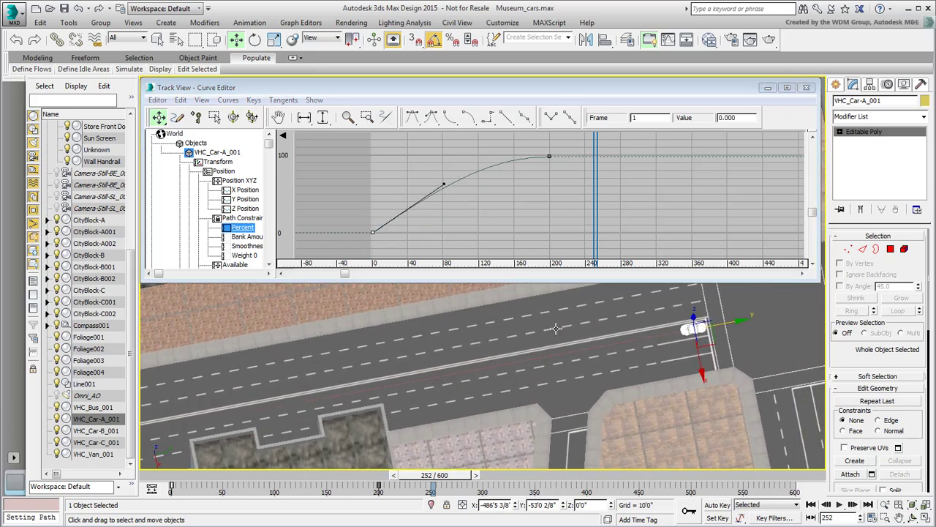
{"action": "left_click", "coordinate": [811, 504]}
{"action": "left_click", "coordinate": [838, 505]}
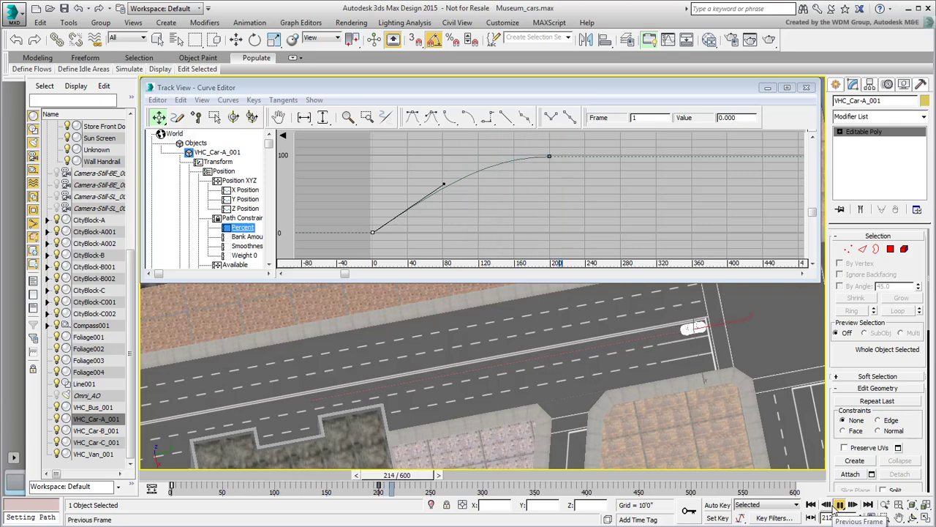
{"action": "left_click", "coordinate": [839, 505]}
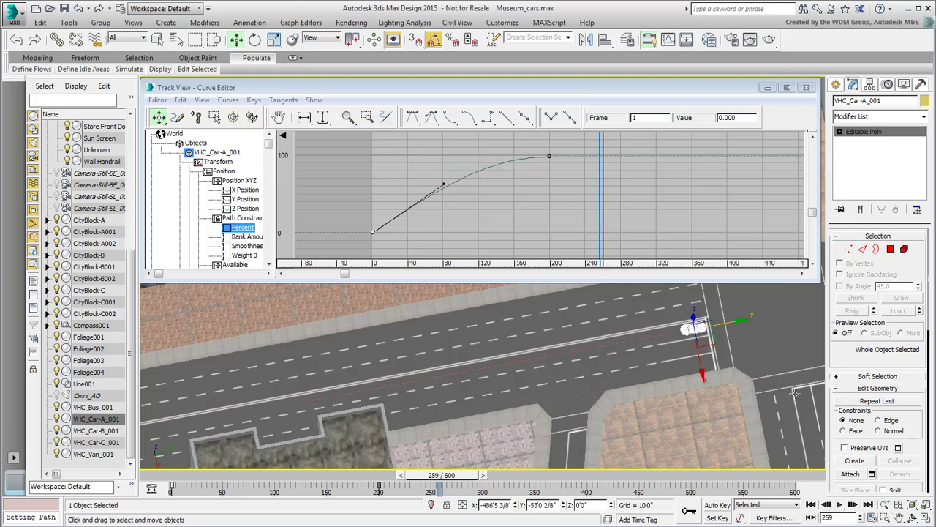
Close the Curve Editor and center the view on the museum intersection.
{"action": "left_click", "coordinate": [806, 87]}
{"action": "scroll", "coordinate": [533, 325], "scroll_direction": "down", "scroll_amount": 5}
{"action": "scroll", "coordinate": [505, 379], "scroll_direction": "up", "scroll_amount": 6}
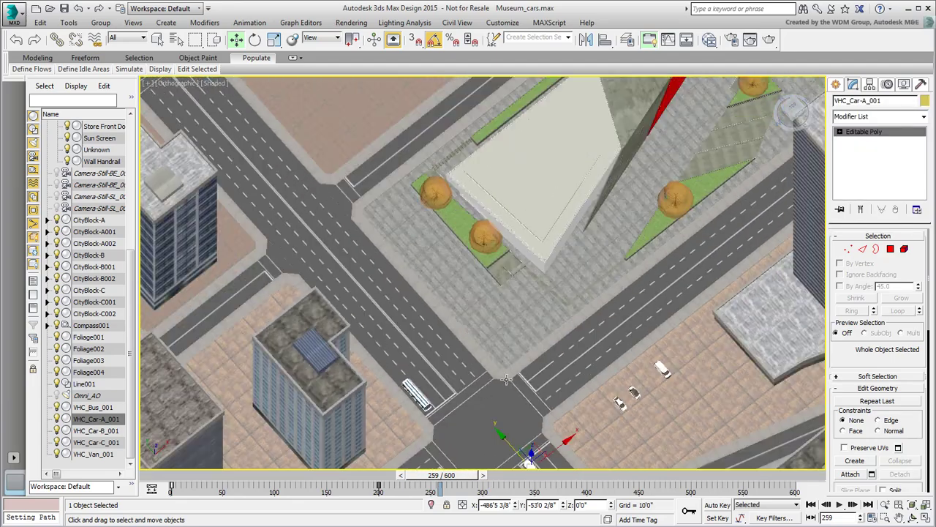
{"action": "mouse_move", "coordinate": [506, 379]}
{"action": "middle_mouse_down"}
{"action": "mouse_move", "coordinate": [487, 389]}
{"action": "mouse_move", "coordinate": [516, 381]}
{"action": "middle_mouse_up"}
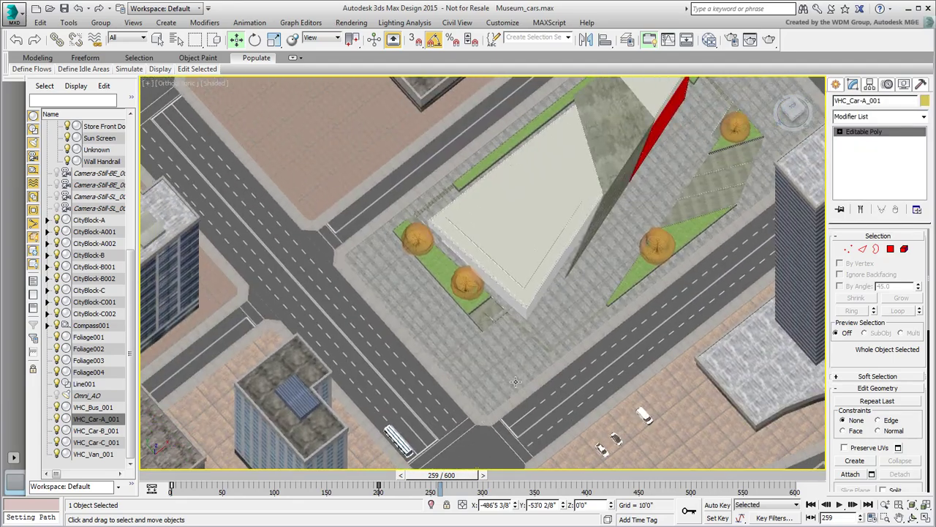
Draw Line002 from the right-hand road to a corner point at the intersection.
{"action": "left_click", "coordinate": [836, 84]}
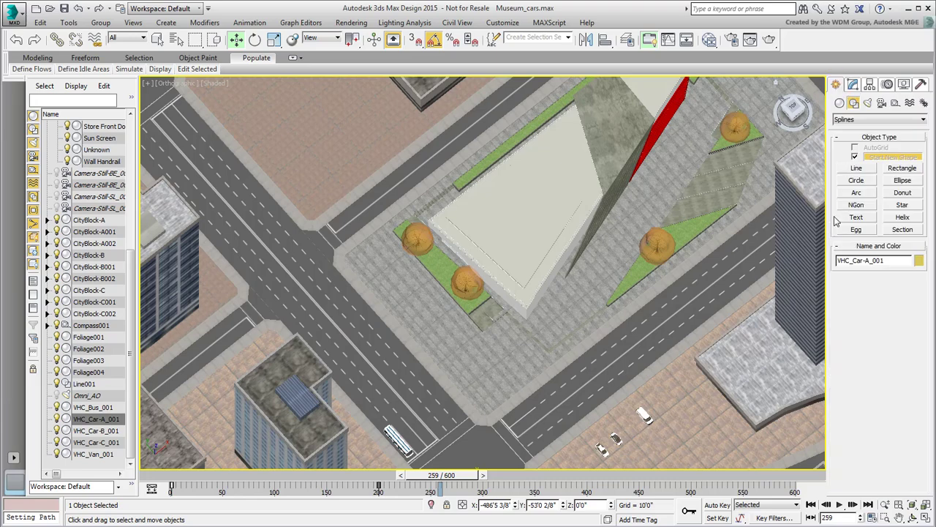
{"action": "left_click", "coordinate": [855, 169]}
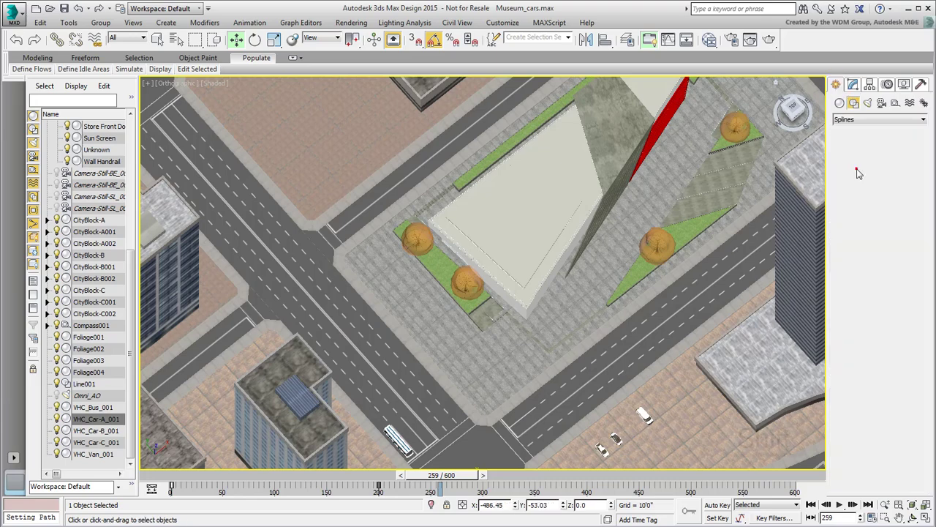
{"action": "left_click", "coordinate": [736, 243]}
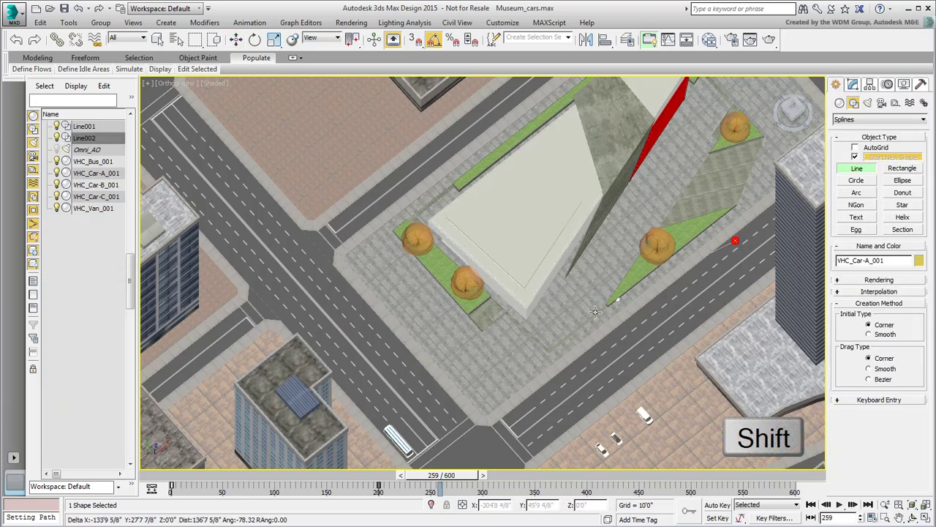
{"action": "left_click", "coordinate": [479, 439]}
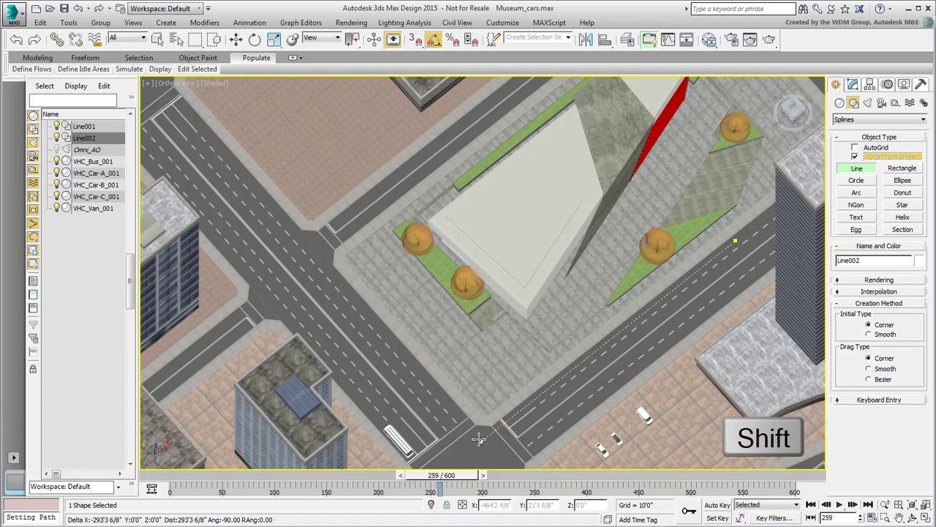
{"action": "right_click", "coordinate": [321, 272]}
{"action": "scroll", "coordinate": [461, 454], "scroll_direction": "up", "scroll_amount": 5}
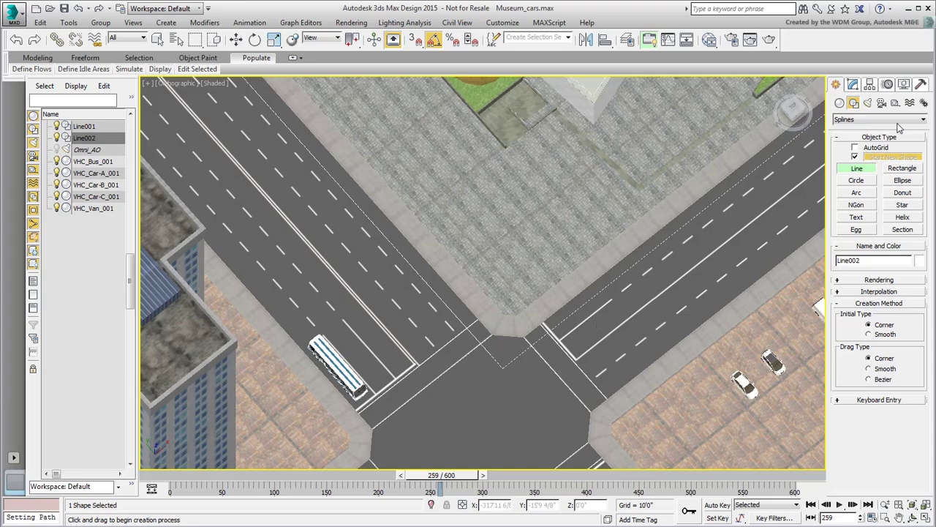
Fillet Line002's intersection corner vertex by about 19'4 2/8" into a smooth arc.
{"action": "left_click", "coordinate": [852, 85]}
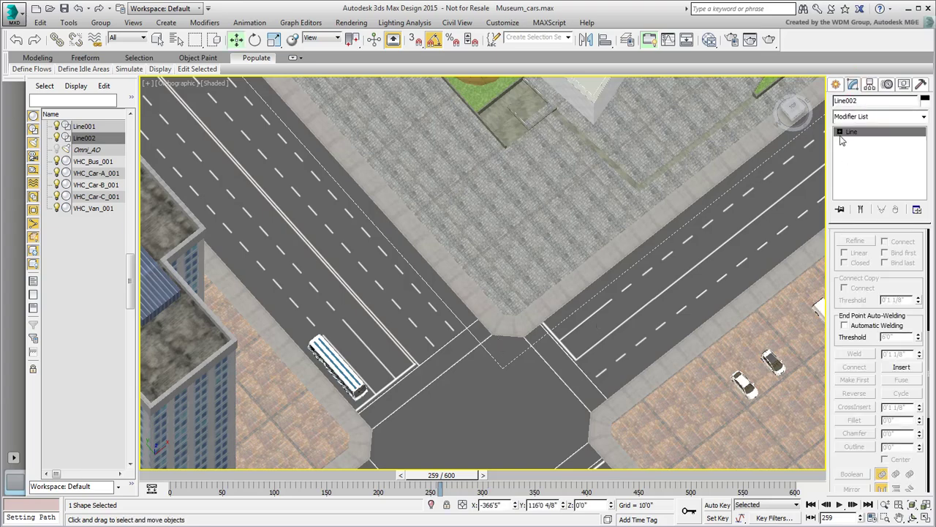
{"action": "left_click", "coordinate": [840, 132]}
{"action": "left_click", "coordinate": [861, 141]}
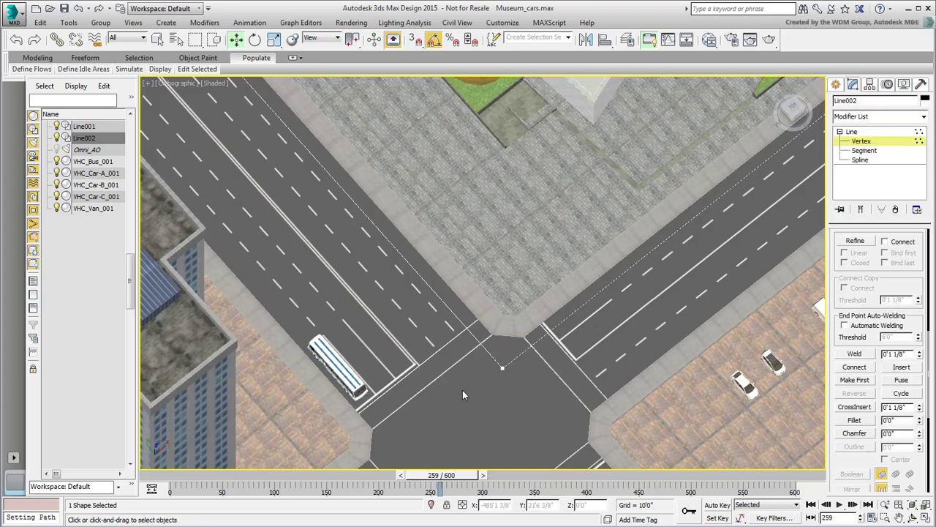
{"action": "left_click_drag", "start_coordinate": [463, 395], "coordinate": [574, 336]}
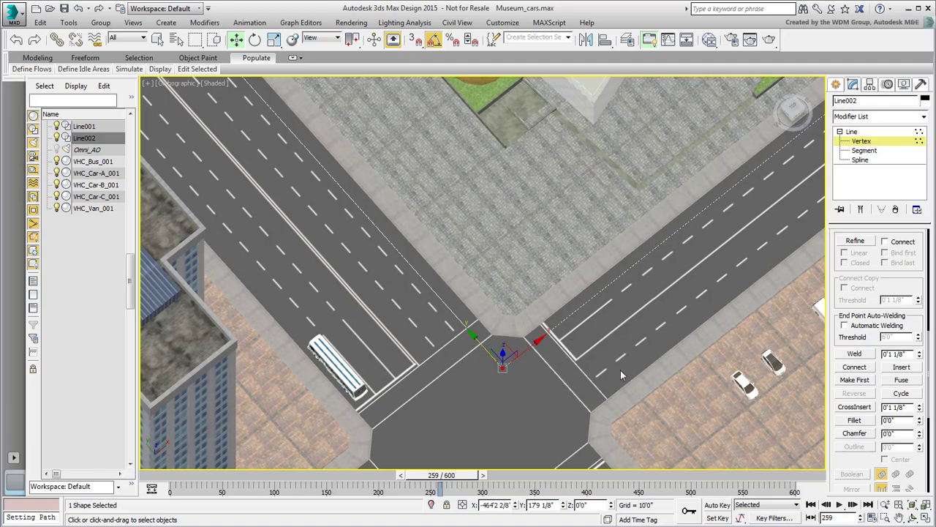
{"action": "left_click", "coordinate": [856, 421]}
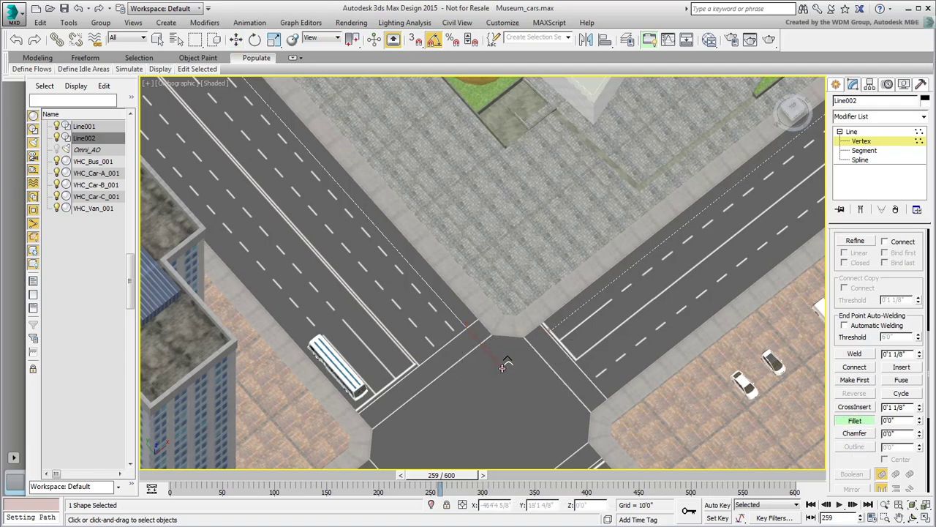
{"action": "left_click_drag", "start_coordinate": [503, 367], "coordinate": [515, 324]}
{"action": "left_click", "coordinate": [852, 131]}
{"action": "scroll", "coordinate": [490, 296], "scroll_direction": "down", "scroll_amount": 5}
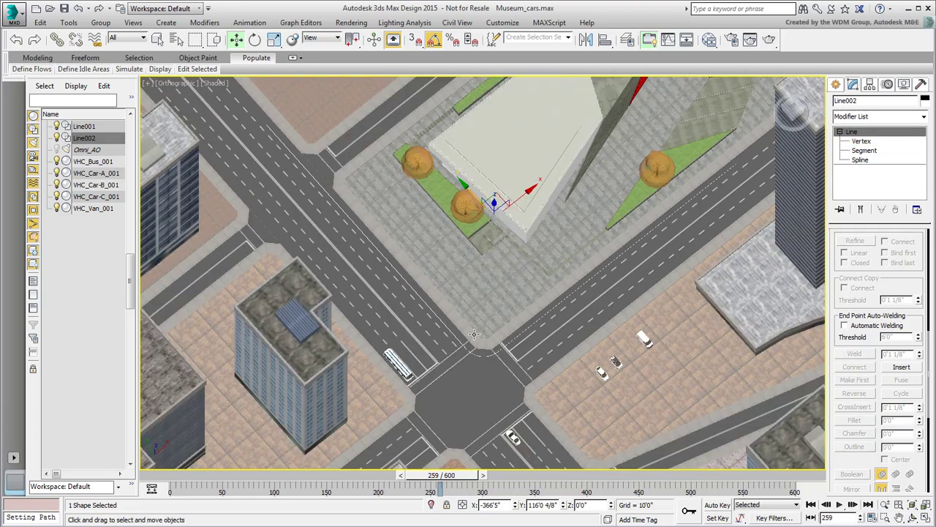
{"action": "middle_click_drag", "start_coordinate": [489, 295], "coordinate": [523, 336], "text": "alt"}
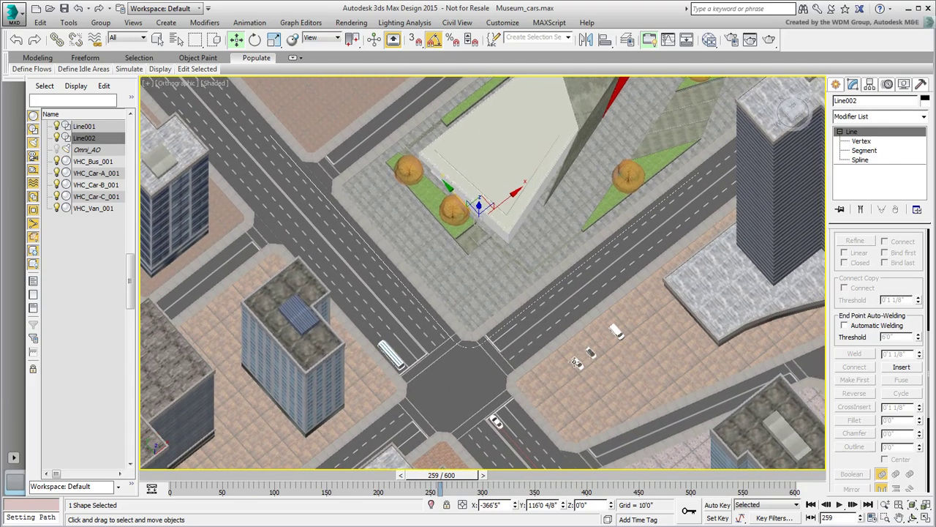
{"action": "left_click", "coordinate": [576, 362]}
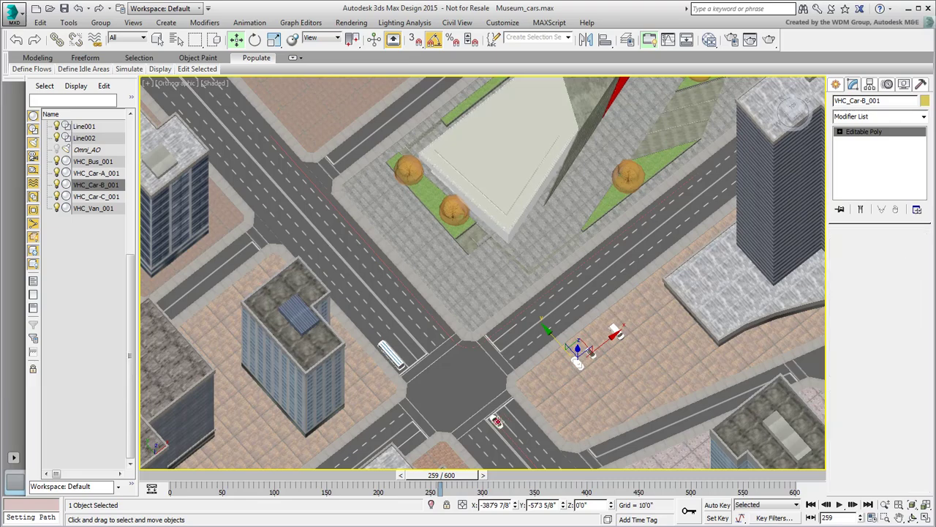
{"action": "left_click", "coordinate": [496, 420]}
{"action": "key", "text": "ctrl+v"}
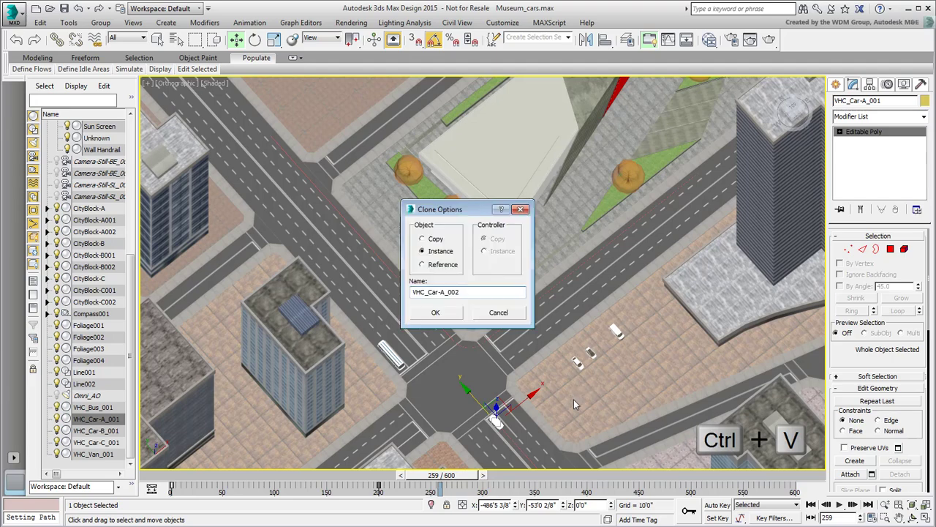
{"action": "left_click", "coordinate": [436, 313]}
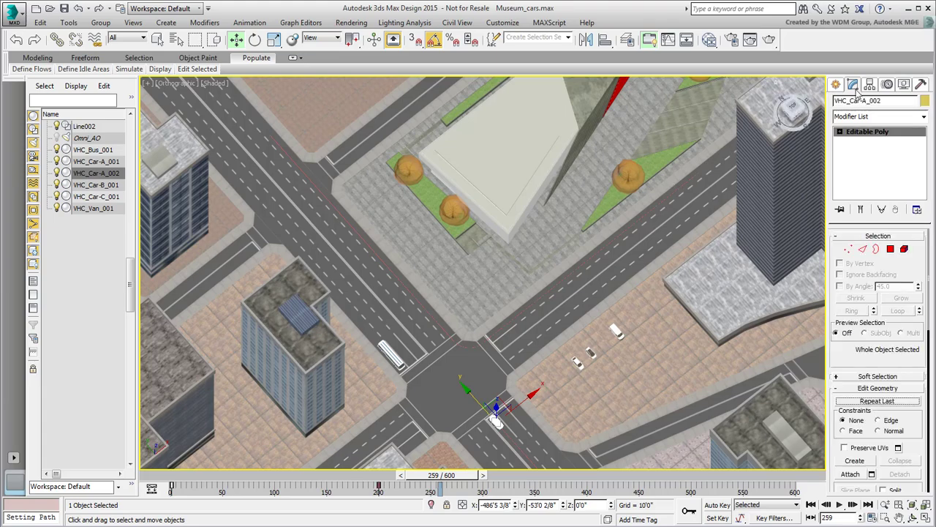
{"action": "left_click", "coordinate": [888, 85]}
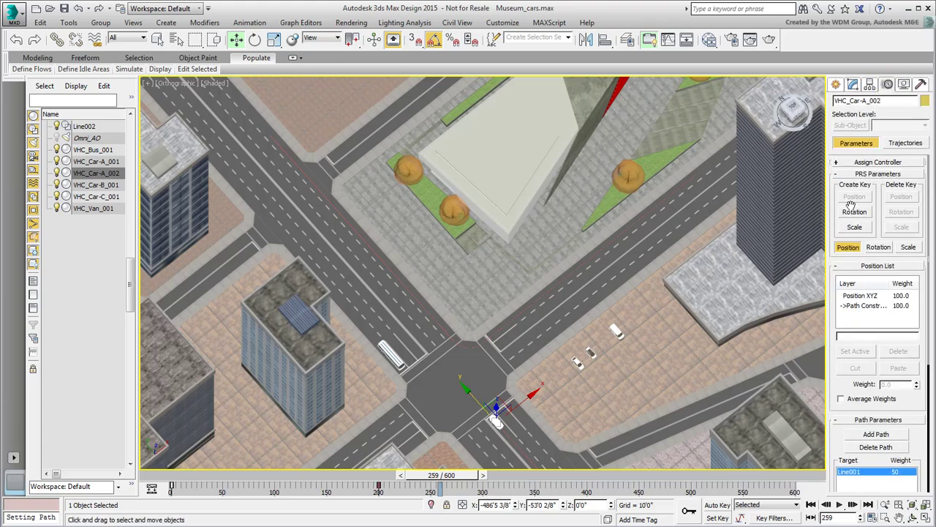
{"action": "left_click_drag", "start_coordinate": [831, 339], "coordinate": [839, 103]}
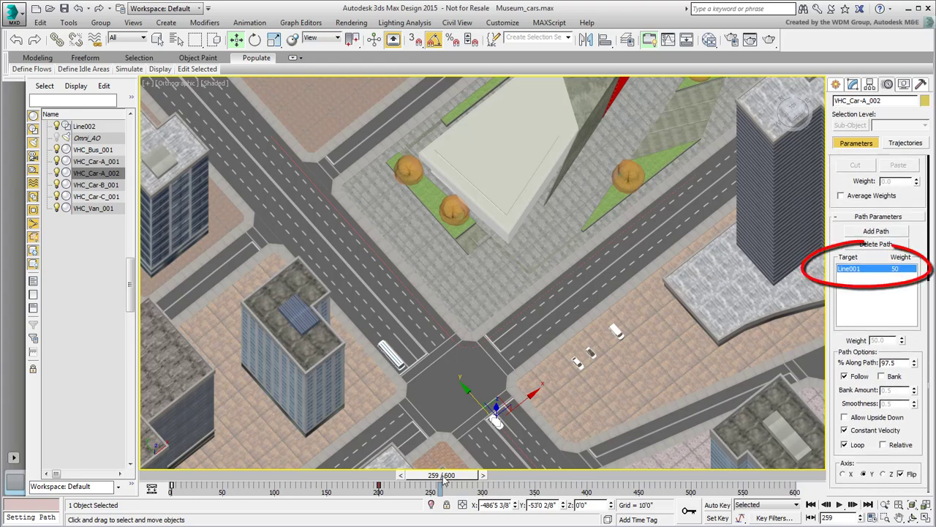
{"action": "mouse_move", "coordinate": [441, 475]}
{"action": "left_mouse_down"}
{"action": "mouse_move", "coordinate": [275, 473]}
{"action": "mouse_move", "coordinate": [420, 476]}
{"action": "left_mouse_up"}
{"action": "key", "text": "w"}
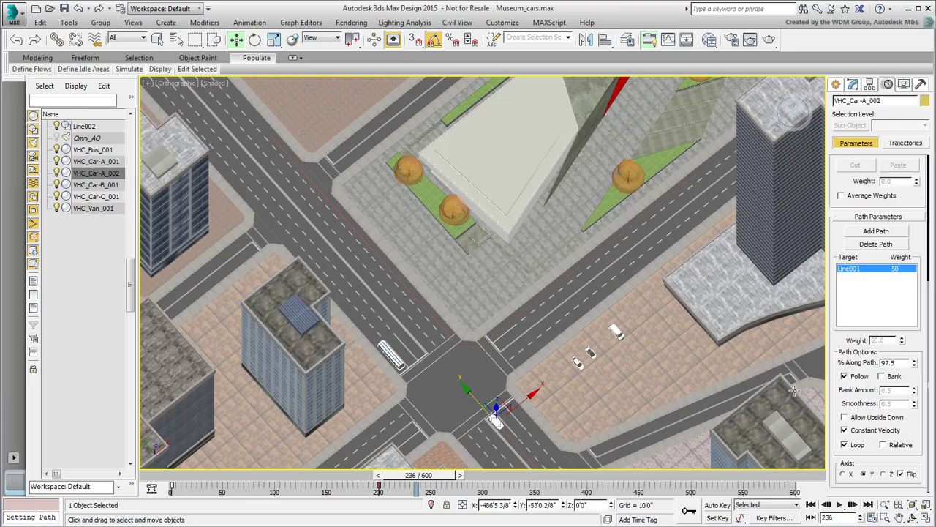
Swap the cloned car's path from Line001 to Line002 and play the animation.
{"action": "left_click", "coordinate": [875, 244]}
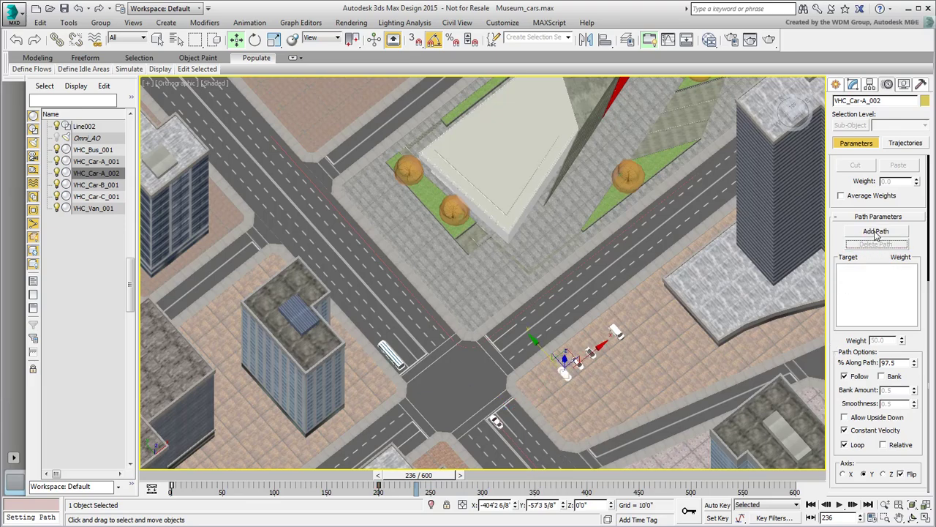
{"action": "left_click", "coordinate": [876, 232]}
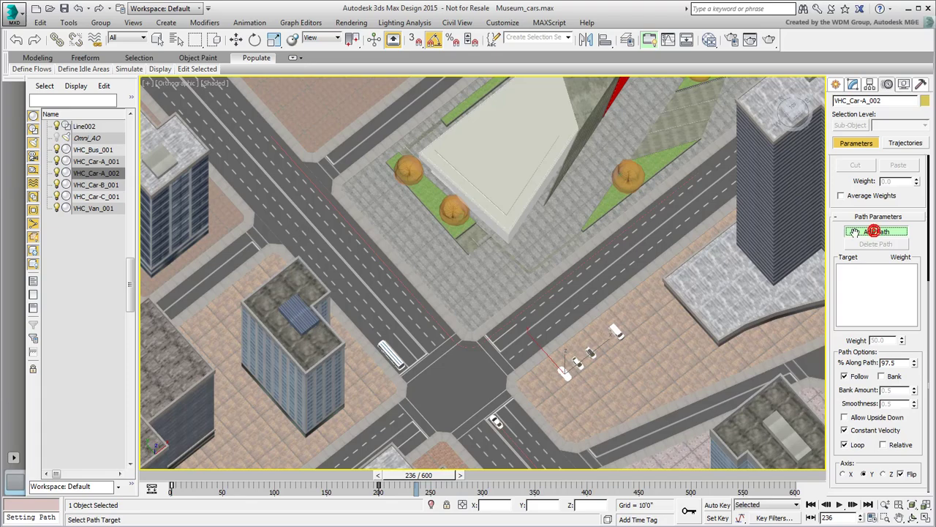
{"action": "left_click", "coordinate": [599, 252]}
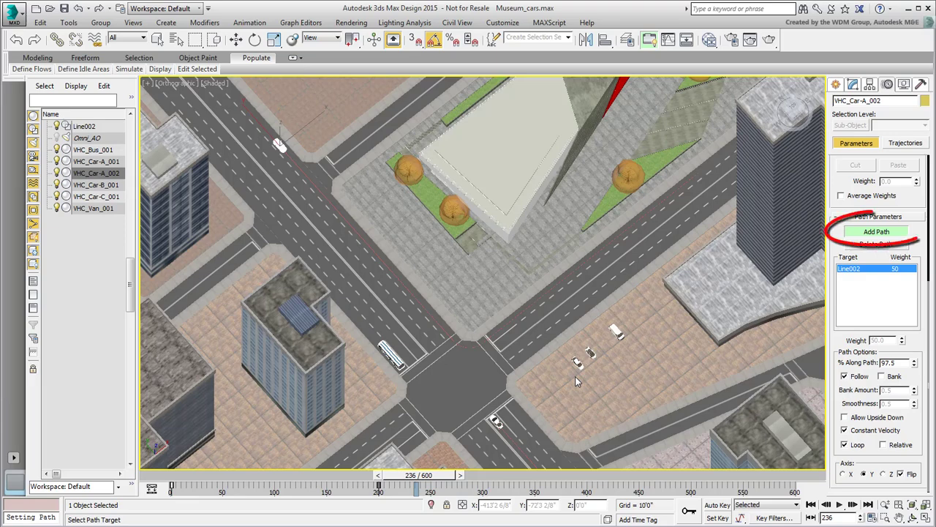
{"action": "left_click_drag", "start_coordinate": [418, 475], "coordinate": [179, 477]}
{"action": "left_click", "coordinate": [840, 505]}
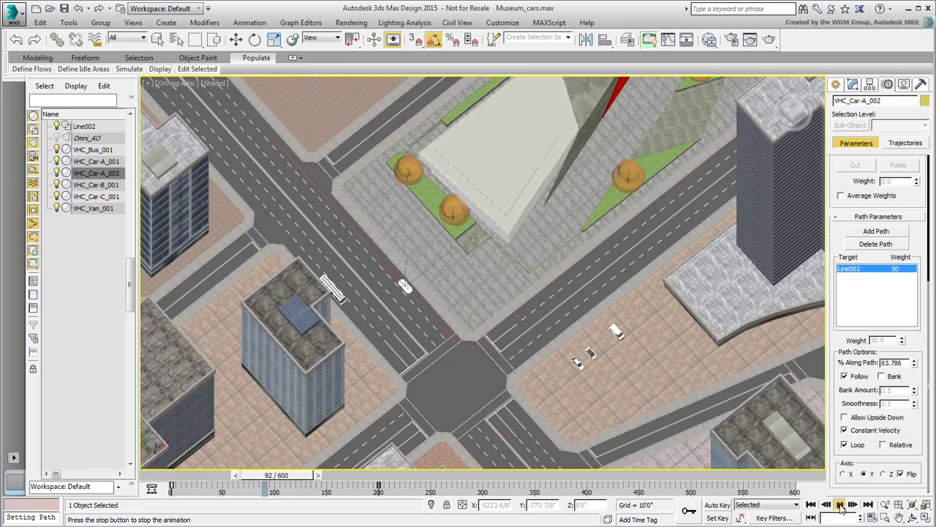
{"action": "left_click", "coordinate": [840, 506]}
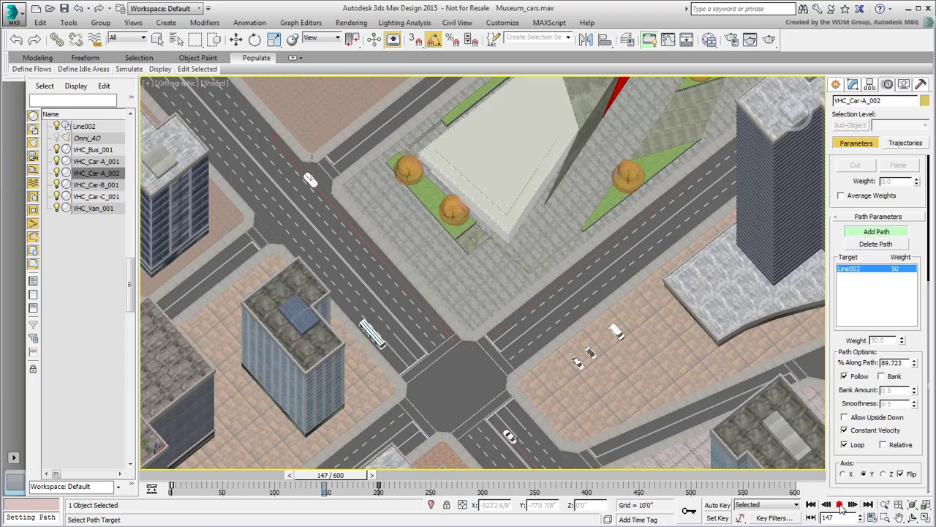
Open the cloned car's Curve Editor from its right-click menu.
{"action": "right_click", "coordinate": [520, 265]}
{"action": "left_click", "coordinate": [531, 393]}
{"action": "middle_click_drag", "start_coordinate": [482, 303], "coordinate": [464, 409]}
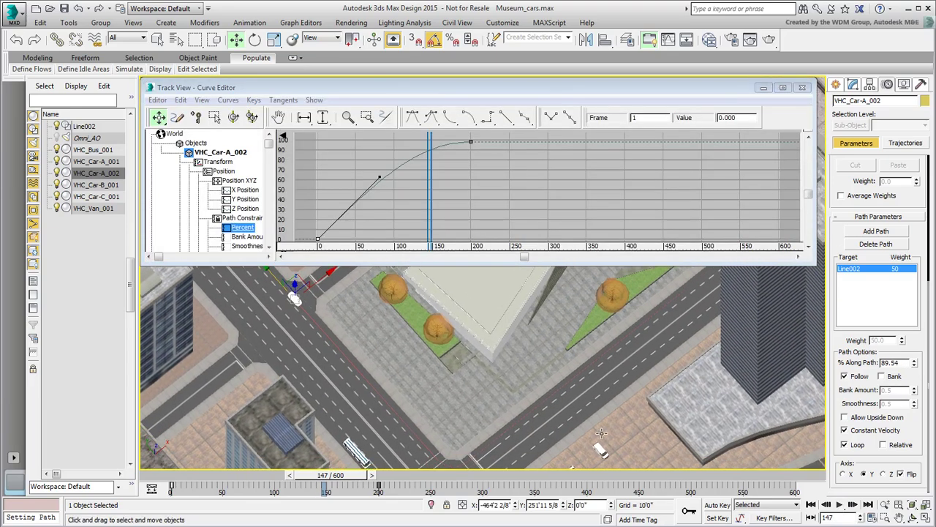
{"action": "left_click_drag", "start_coordinate": [342, 481], "coordinate": [255, 472]}
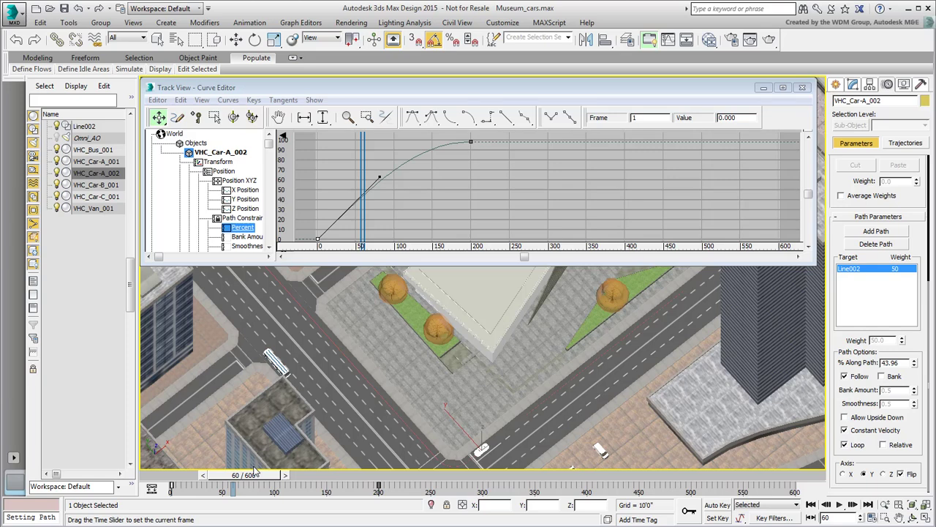
{"action": "key", "text": "w"}
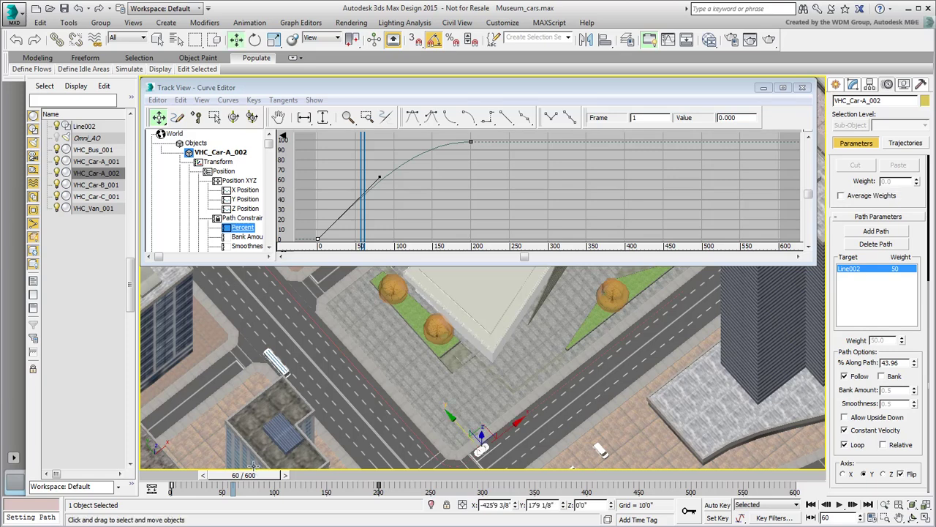
{"action": "left_click_drag", "start_coordinate": [252, 475], "coordinate": [271, 481]}
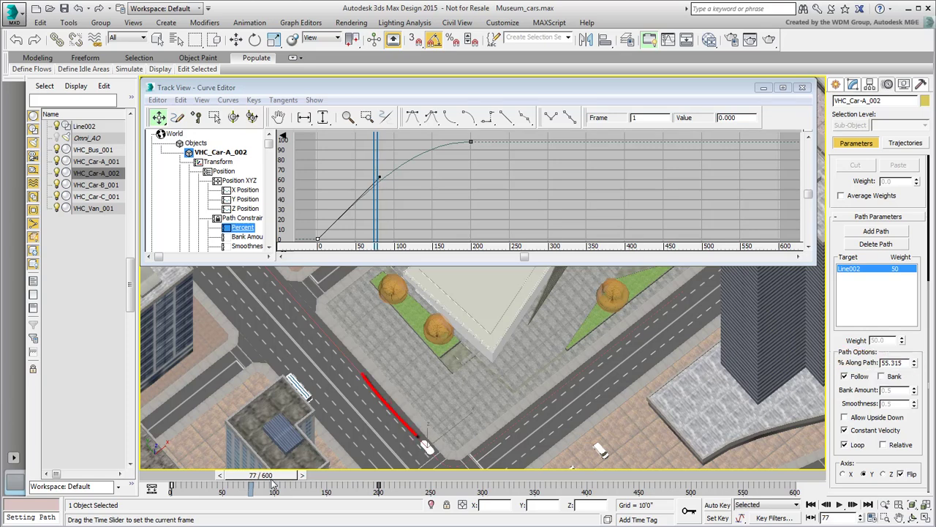
{"action": "left_click_drag", "start_coordinate": [272, 483], "coordinate": [234, 479]}
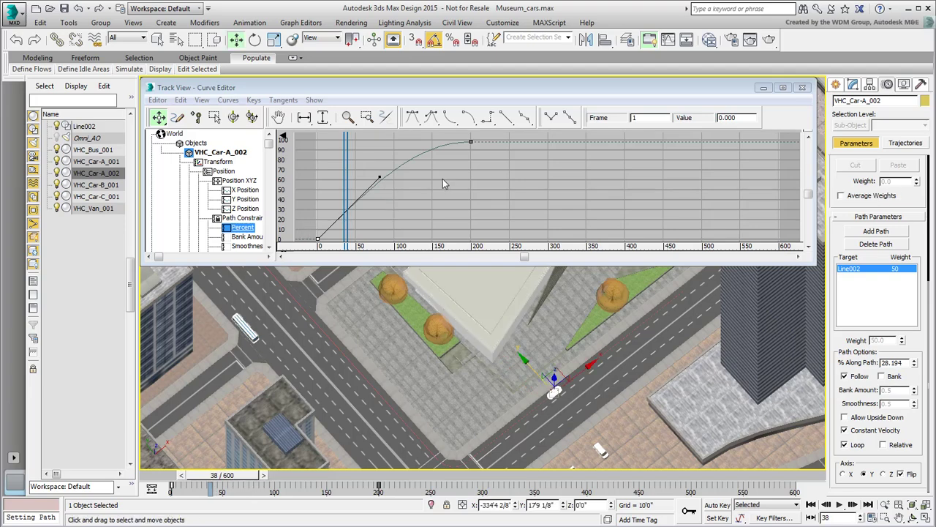
{"action": "middle_click_drag", "start_coordinate": [443, 183], "coordinate": [472, 210], "text": "ctrl+alt"}
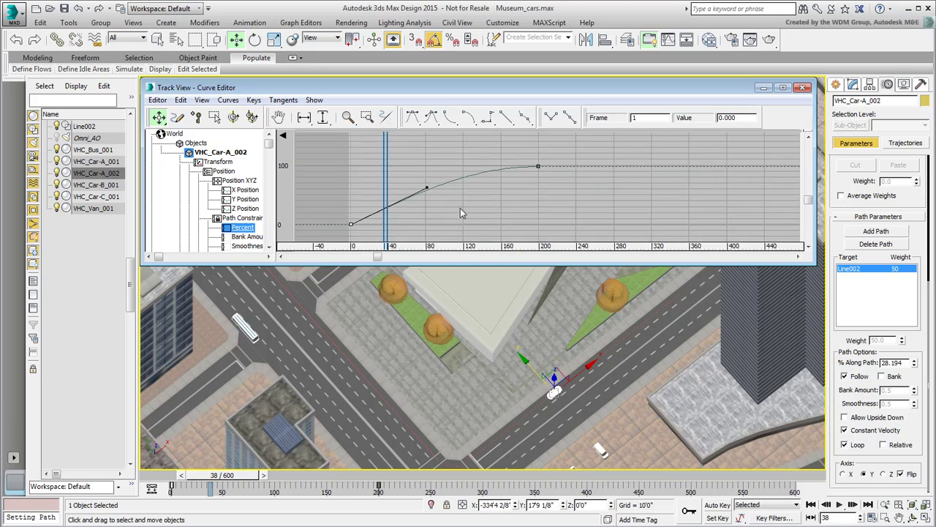
Add a Percent key at frame 139 and set the frame-91 key's value to 44.
{"action": "left_click", "coordinate": [196, 117]}
{"action": "left_click", "coordinate": [480, 172]}
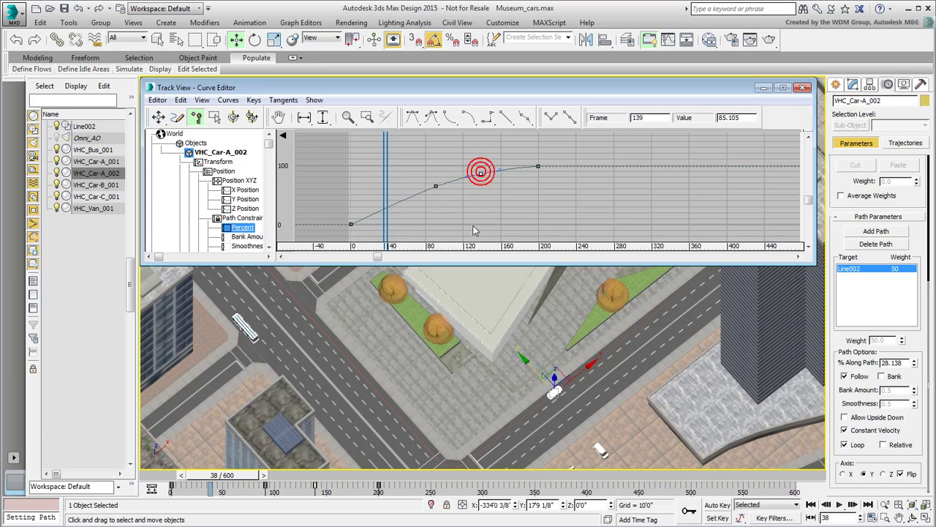
{"action": "left_click", "coordinate": [159, 118]}
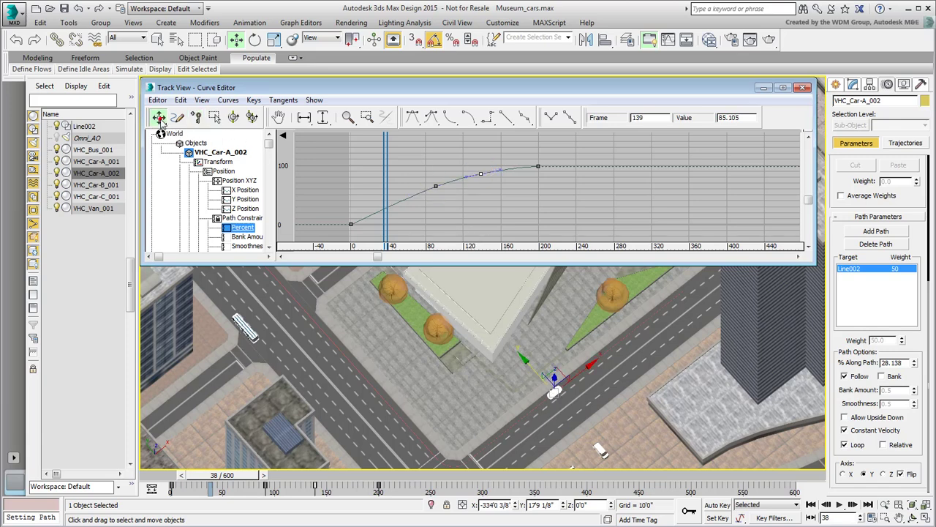
{"action": "left_click_drag", "start_coordinate": [433, 211], "coordinate": [459, 176]}
{"action": "double_click", "coordinate": [746, 120]}
{"action": "type", "text": "44"}
{"action": "key", "text": "Return"}
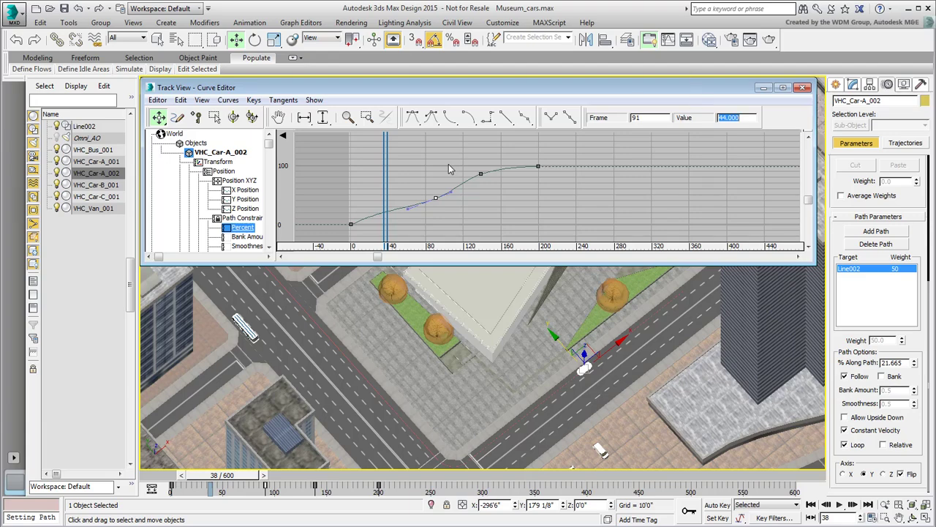
Set the frame-139 key to 56 and reshape the frame-200 and first-key tangents.
{"action": "left_click_drag", "start_coordinate": [473, 174], "coordinate": [494, 188]}
{"action": "type", "text": "56"}
{"action": "key", "text": "Return"}
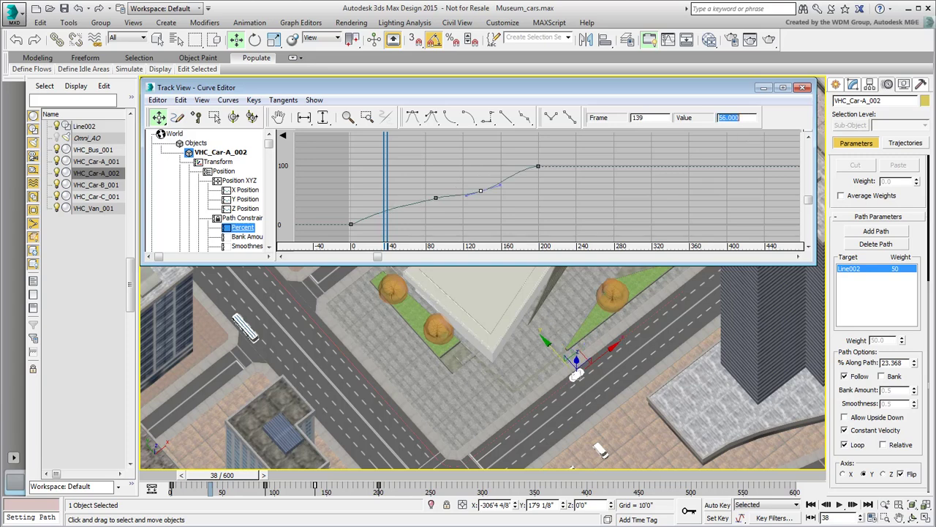
{"action": "left_click", "coordinate": [537, 167]}
{"action": "left_click_drag", "start_coordinate": [522, 167], "coordinate": [522, 181]}
{"action": "left_click_drag", "start_coordinate": [353, 224], "coordinate": [382, 207]}
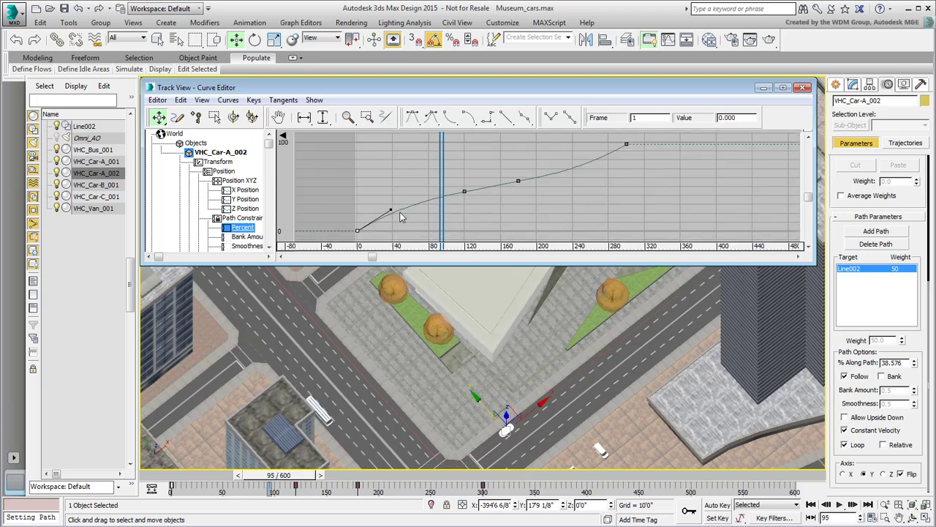
{"action": "left_click_drag", "start_coordinate": [368, 215], "coordinate": [384, 215]}
Play the car's reworked Line002 animation from the first frame, then rewind to frame 0.
{"action": "left_click", "coordinate": [811, 504]}
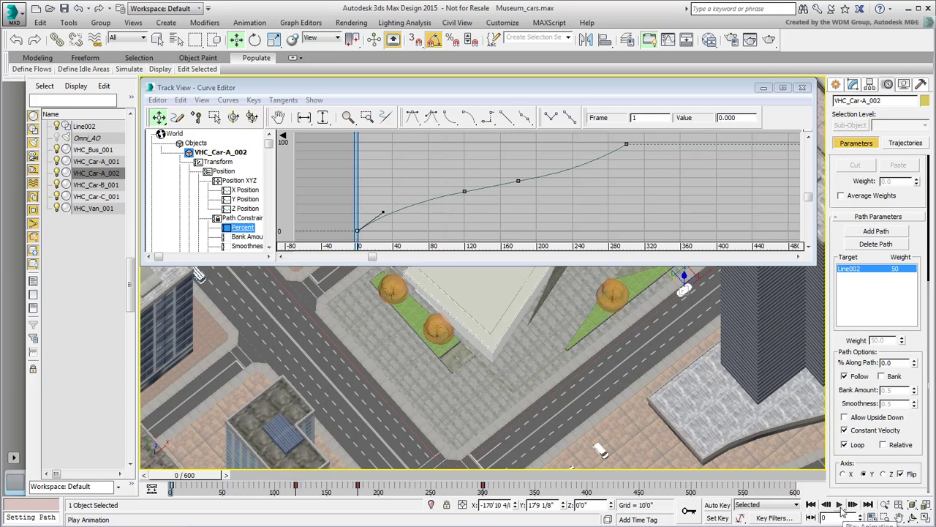
{"action": "left_click", "coordinate": [840, 505]}
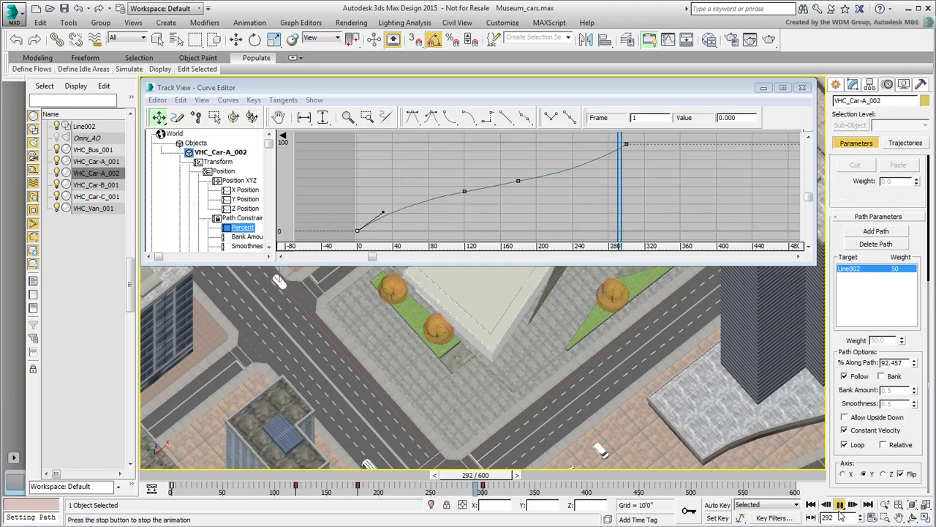
{"action": "left_click_drag", "start_coordinate": [517, 477], "coordinate": [183, 477]}
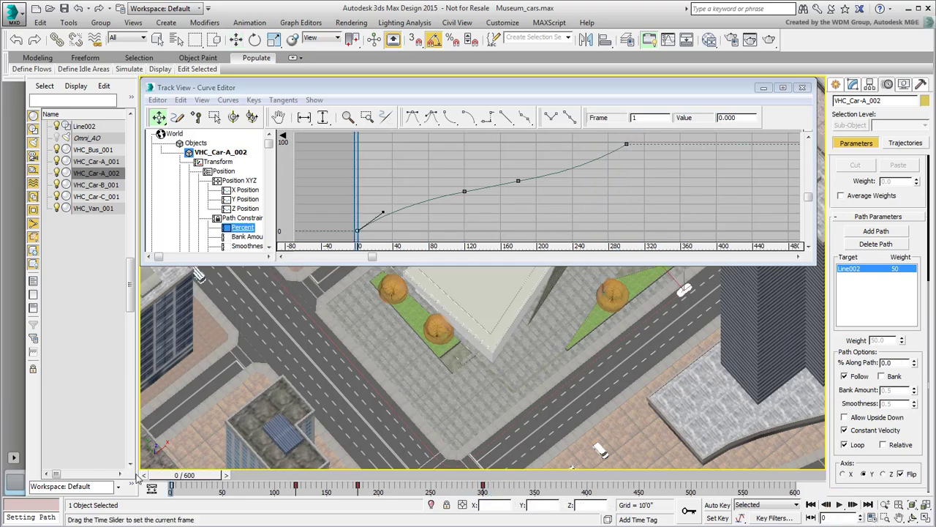
Close the Curve Editor and orbit to a more top-down city view.
{"action": "left_click", "coordinate": [803, 87]}
{"action": "scroll", "coordinate": [621, 287], "scroll_direction": "down", "scroll_amount": 6}
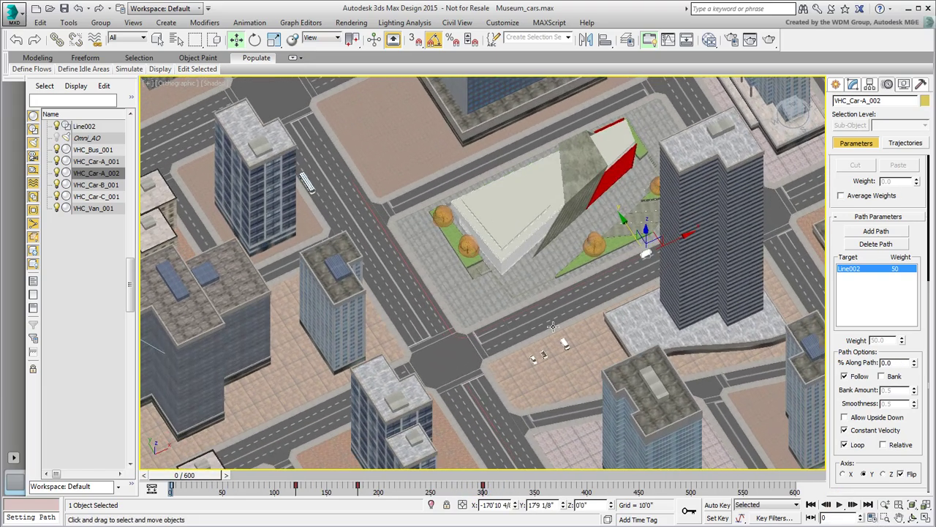
{"action": "scroll", "coordinate": [596, 288], "scroll_direction": "down", "scroll_amount": 1}
{"action": "middle_click_drag", "start_coordinate": [596, 288], "coordinate": [578, 337], "text": "alt"}
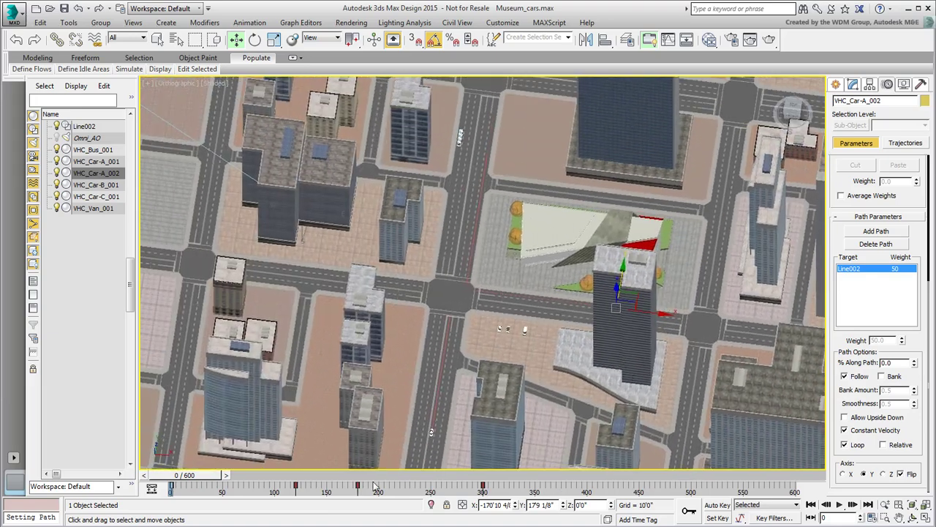